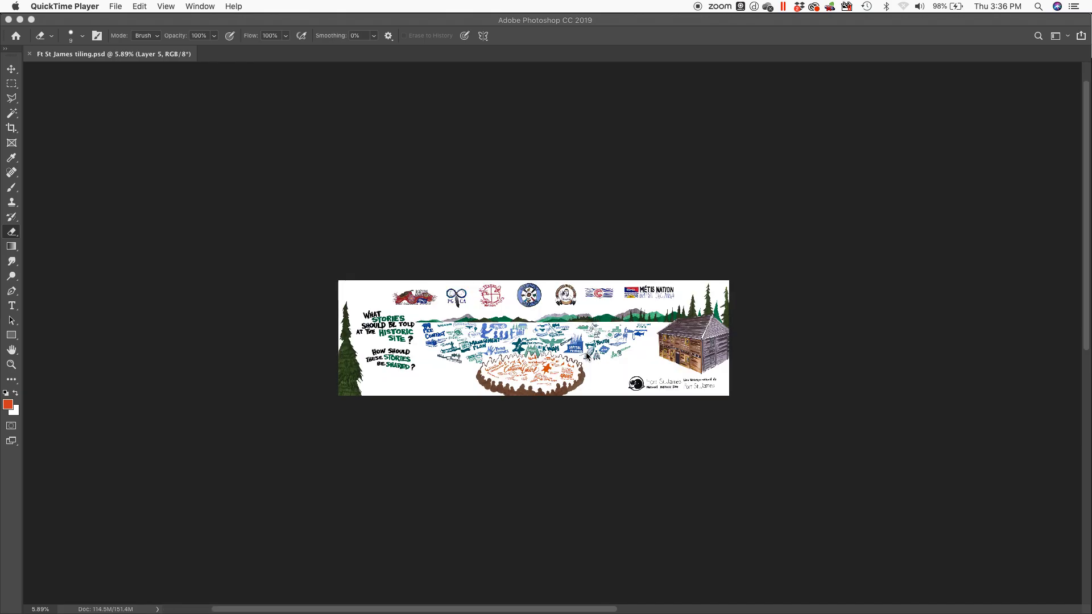
# Outline the whole row of seven logos along the banner's upper edge with a Polygonal Lasso selection
pyautogui.scroll(-2, 573, 374)
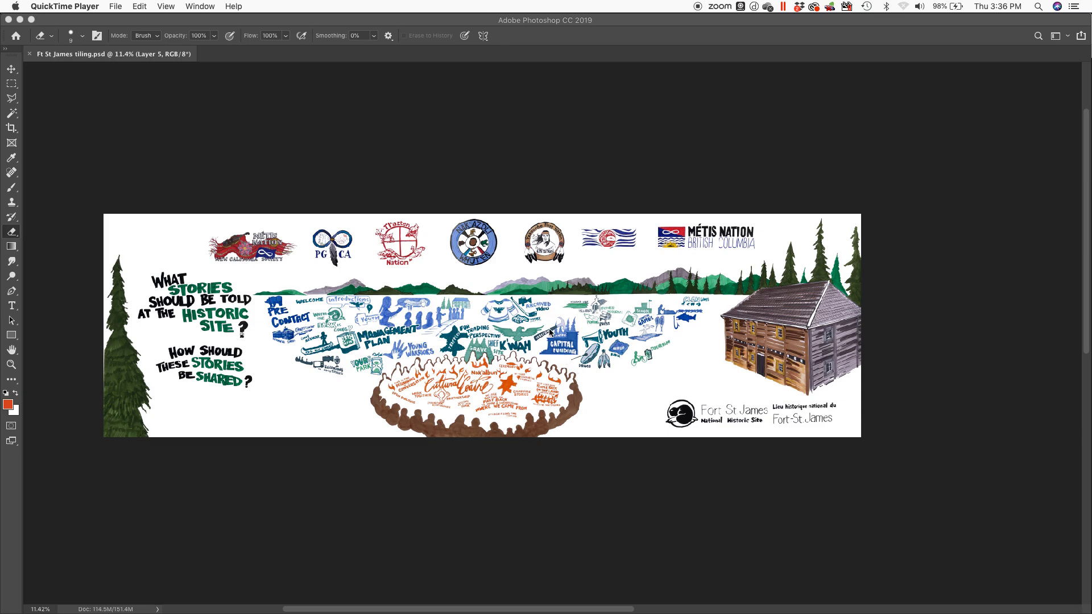
pyautogui.scroll(3, 494, 257)
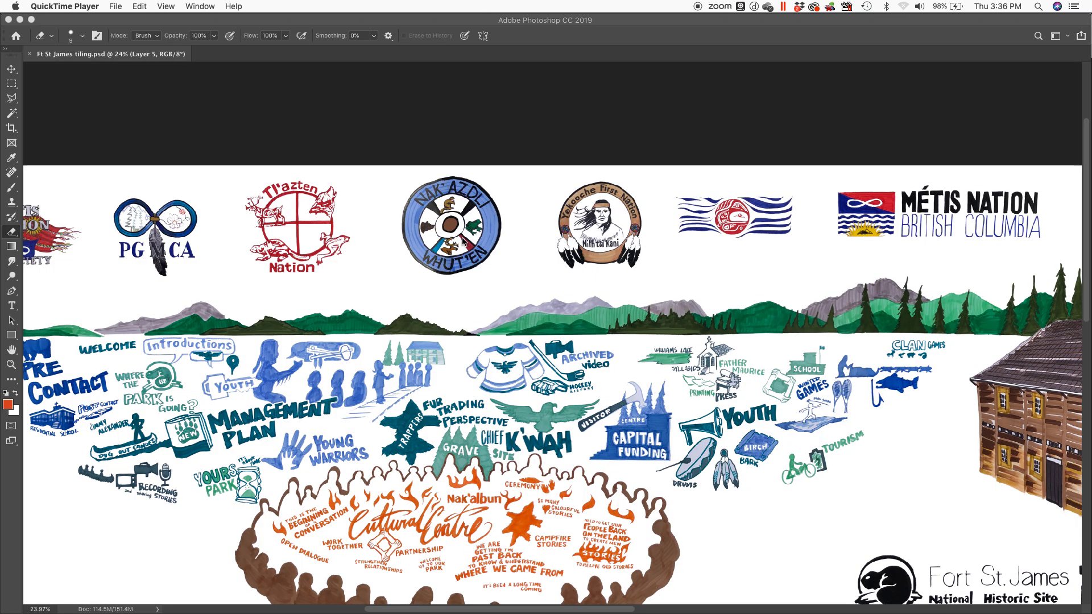
pyautogui.scroll(-2, 517, 306)
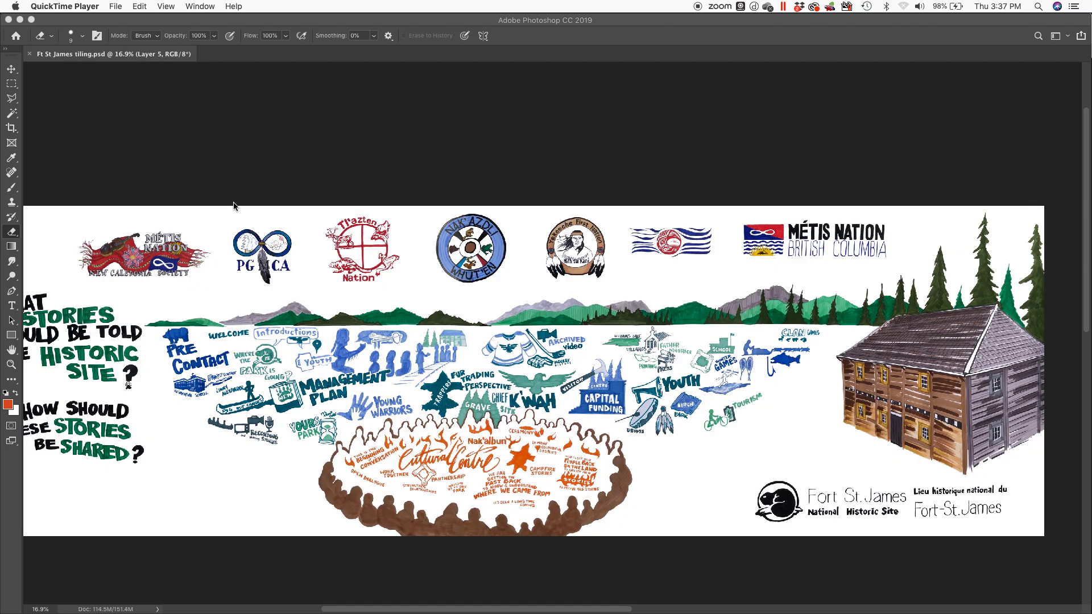
pyautogui.click(125, 57)
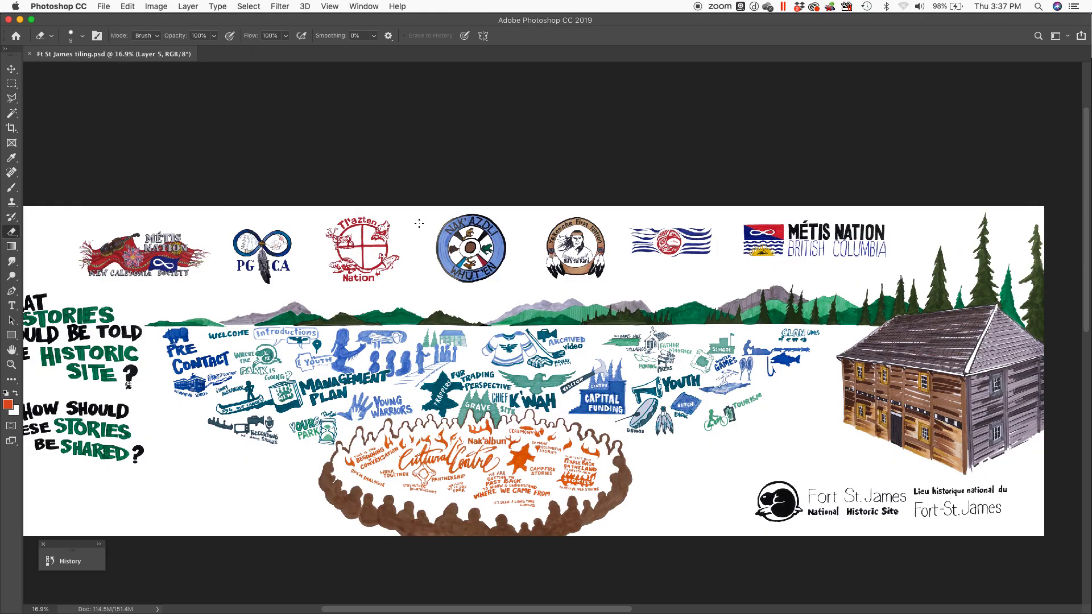
pyautogui.press('l')
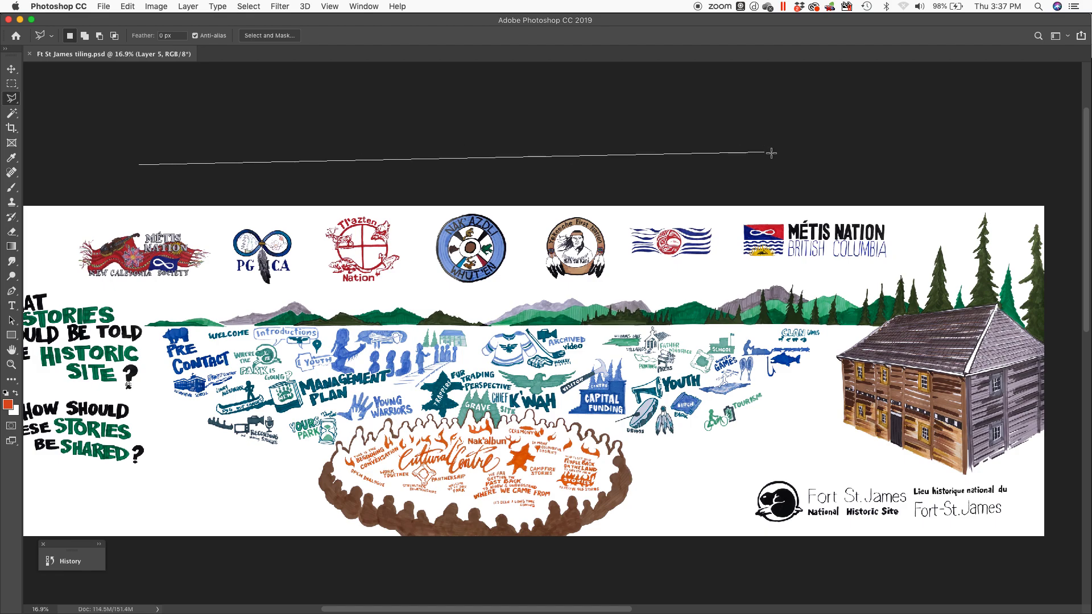
pyautogui.click(954, 174)
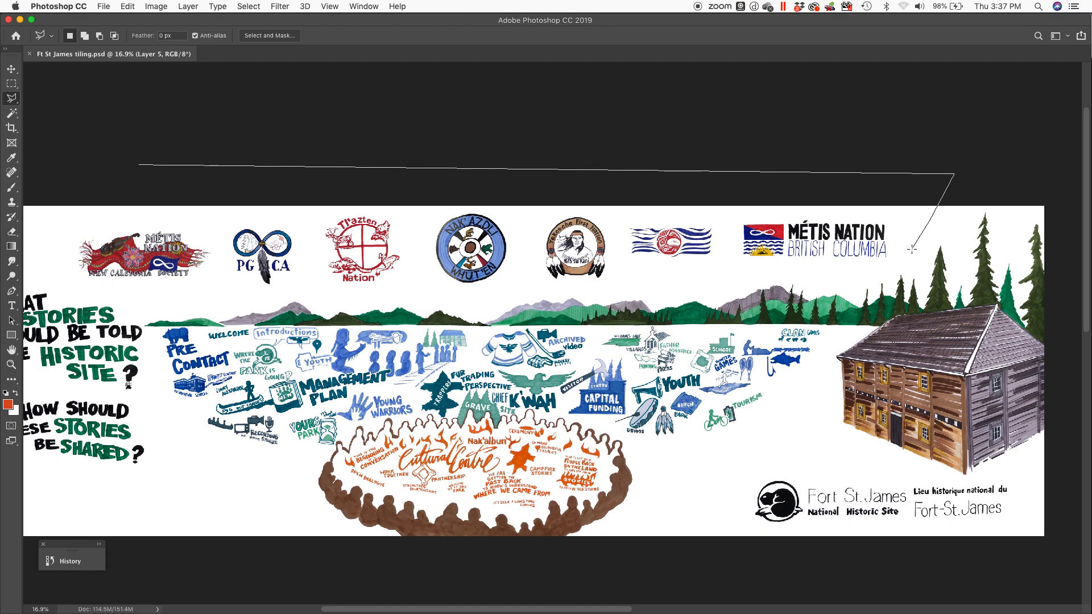
pyautogui.click(840, 274)
pyautogui.click(682, 275)
pyautogui.click(520, 283)
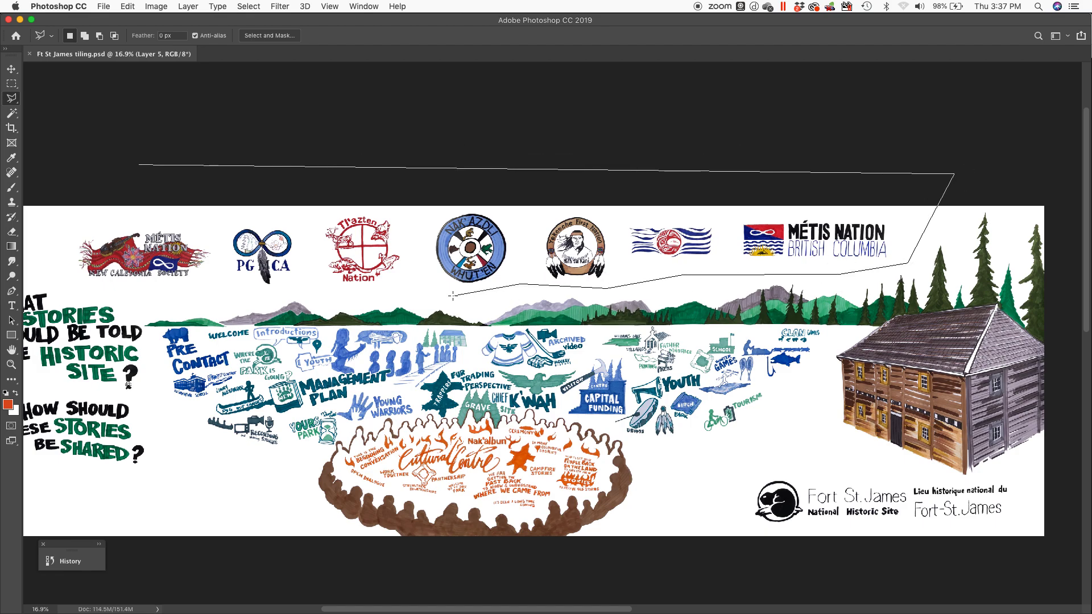
pyautogui.click(453, 296)
pyautogui.click(226, 294)
pyautogui.click(93, 288)
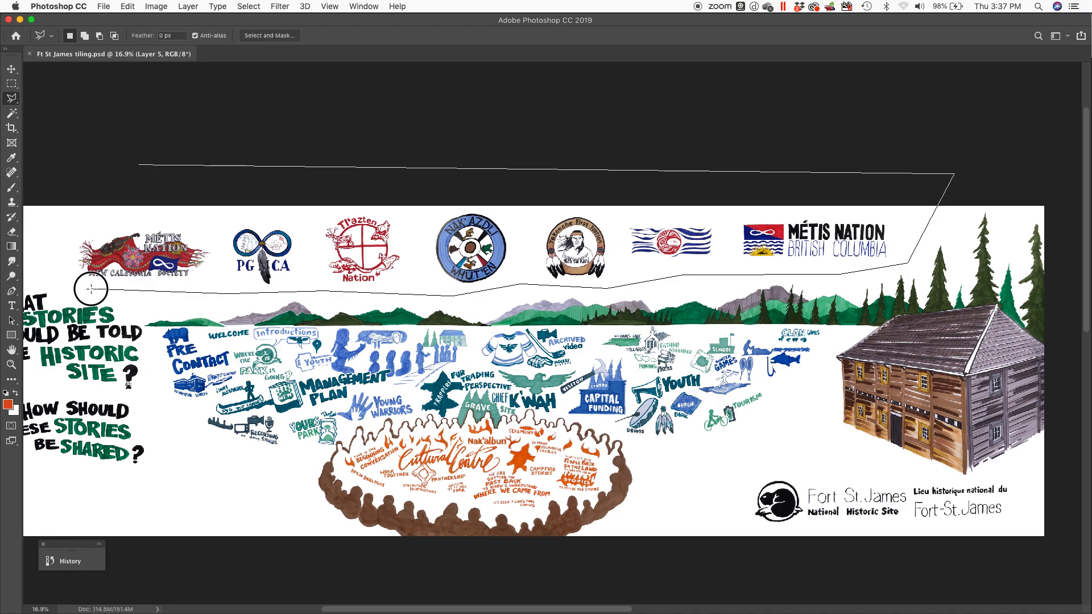
pyautogui.click(62, 274)
pyautogui.click(59, 231)
pyautogui.click(98, 190)
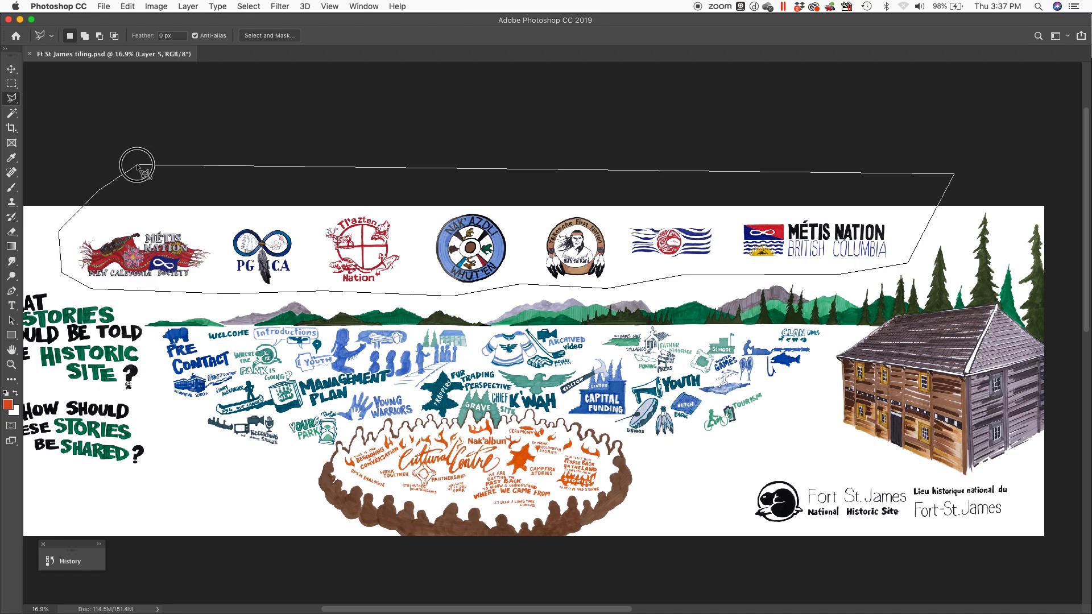
pyautogui.click(135, 166)
# Nudge the selected row of logos slightly down and to the left
pyautogui.press('super+minus')
pyautogui.press('super+minus')
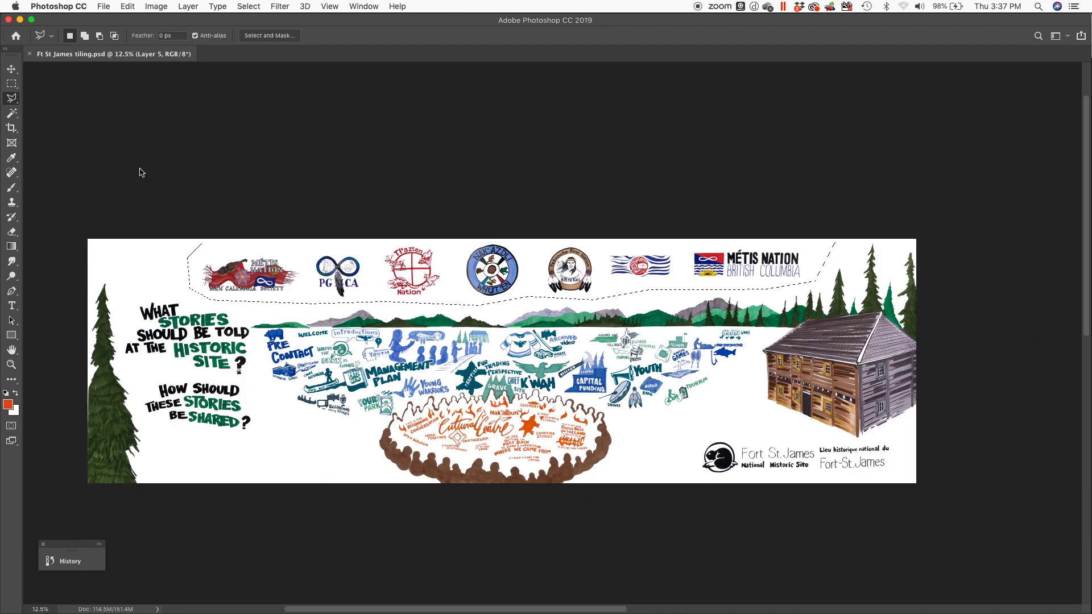
pyautogui.press('v')
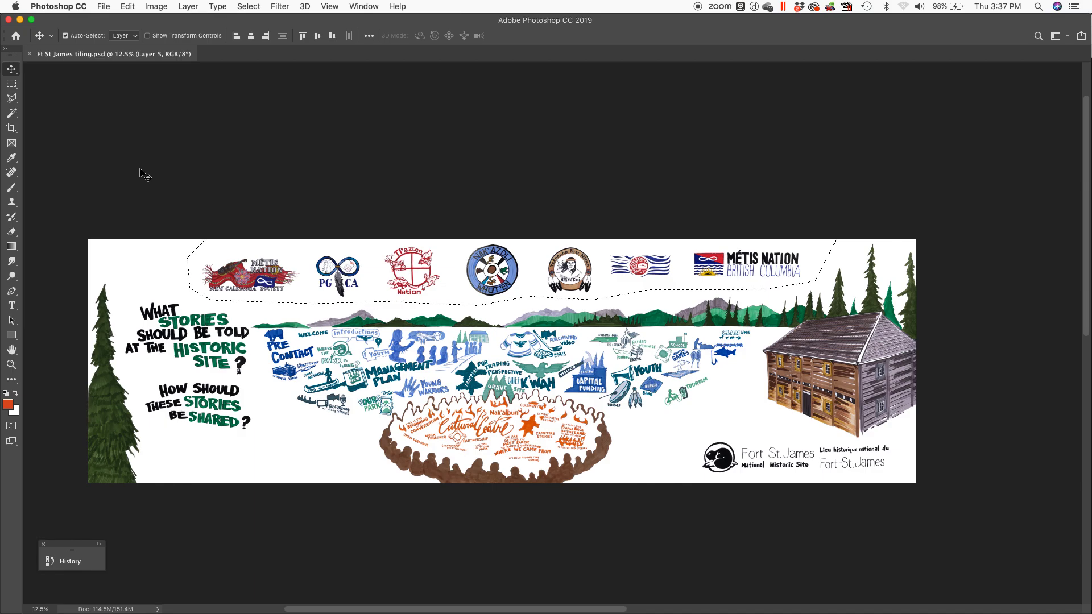
pyautogui.press('Down')
pyautogui.press('Down')
pyautogui.press('Down')
pyautogui.press('Down')
pyautogui.press('Down')
pyautogui.press('Down')
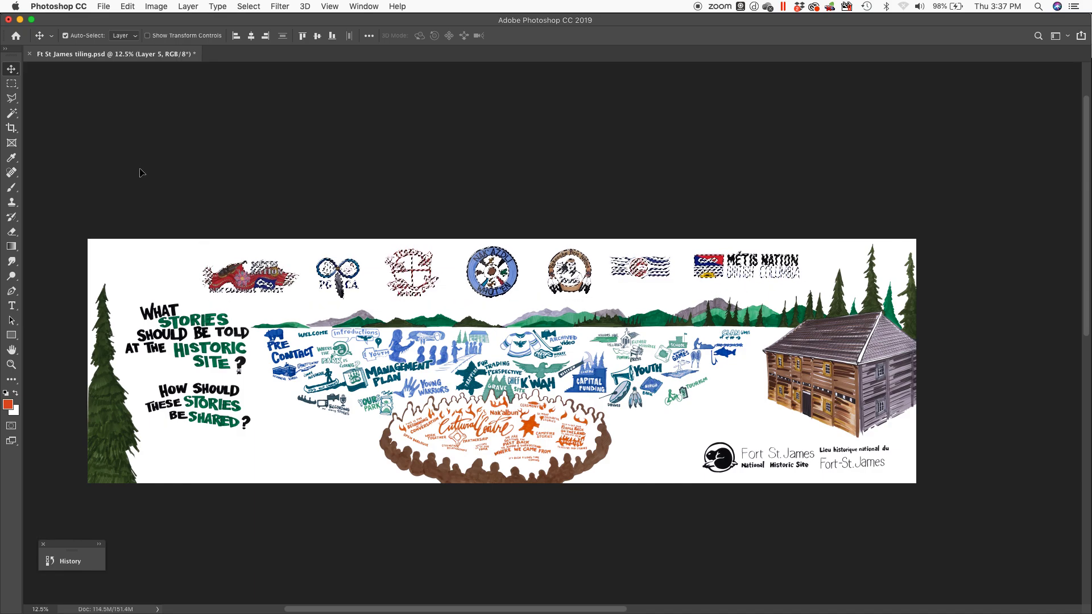
pyautogui.press('Left')
pyautogui.press('Left')
pyautogui.press('Left')
pyautogui.press('Left')
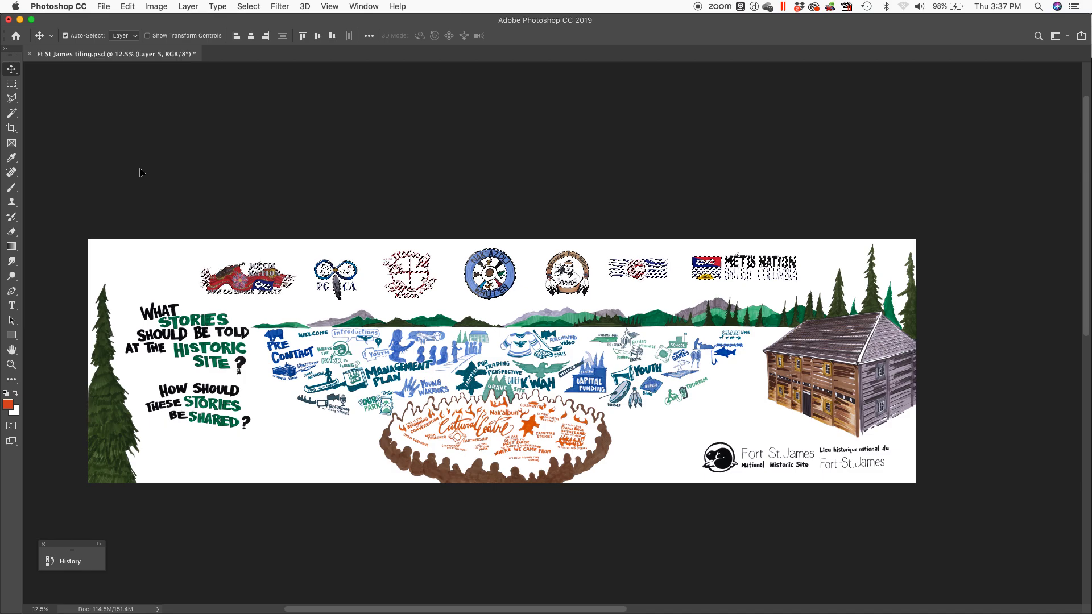
pyautogui.press('Left')
pyautogui.press('Left')
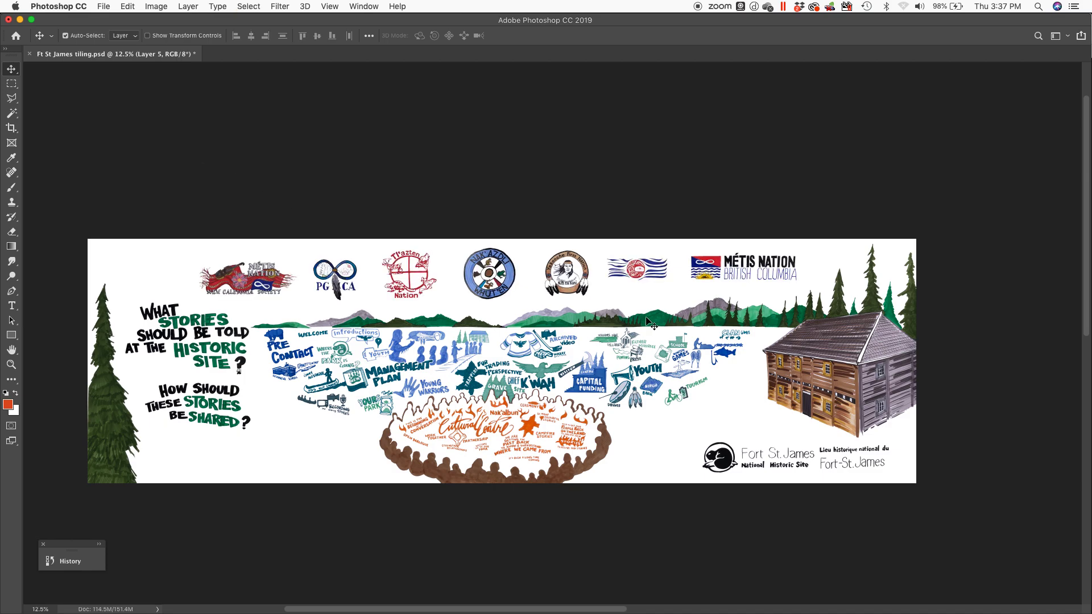
# Scale the Métis Nation British Columbia logo down proportionally to about 89.8% and nudge its position slightly
pyautogui.press('m')
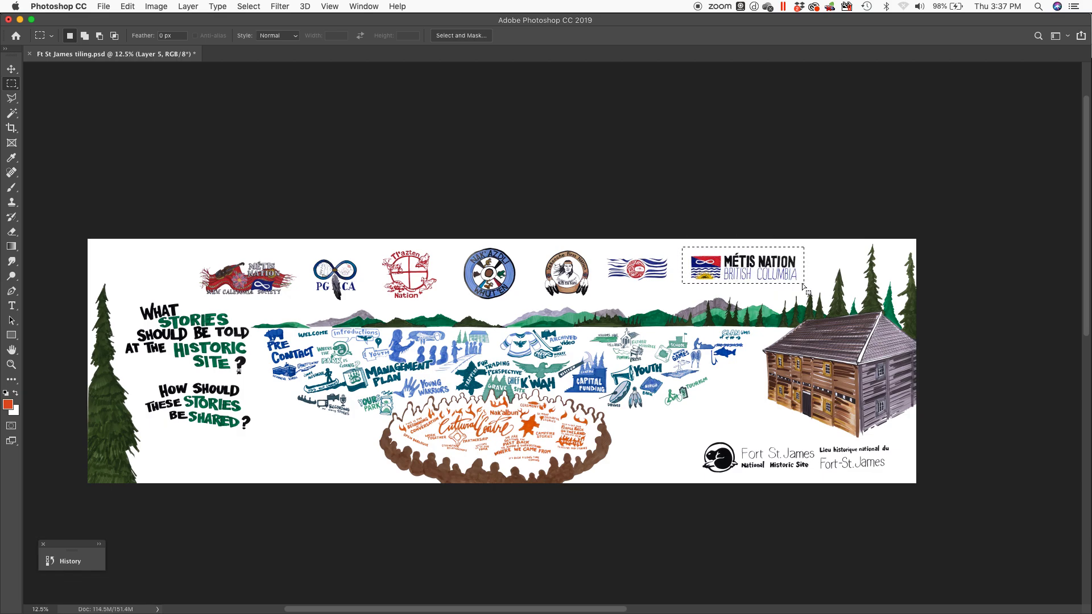
pyautogui.press('super+t')
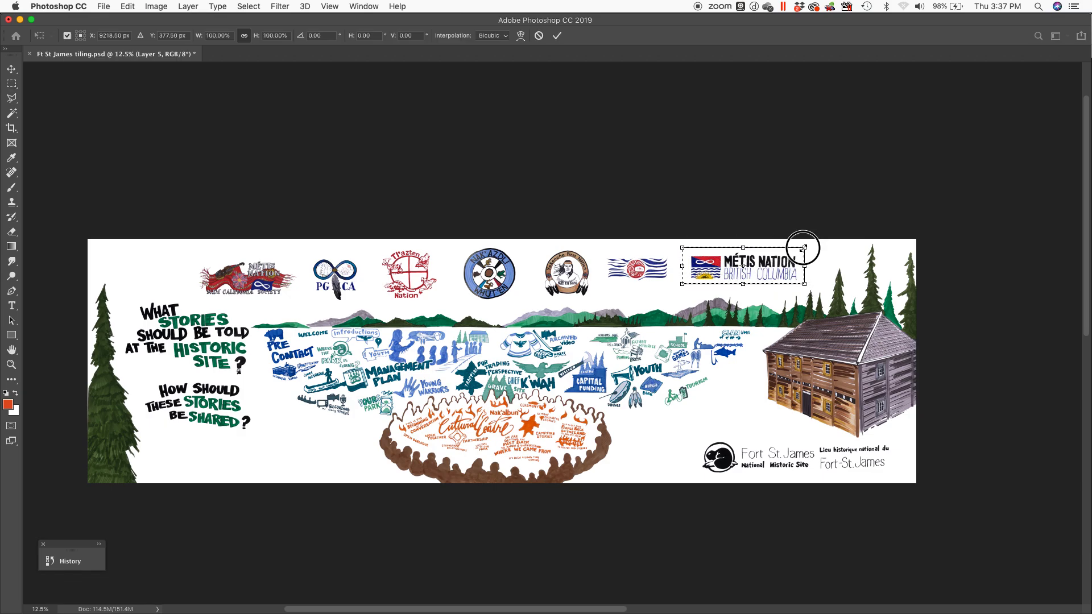
pyautogui.moveTo(803, 248); pyautogui.dragTo(792, 243)
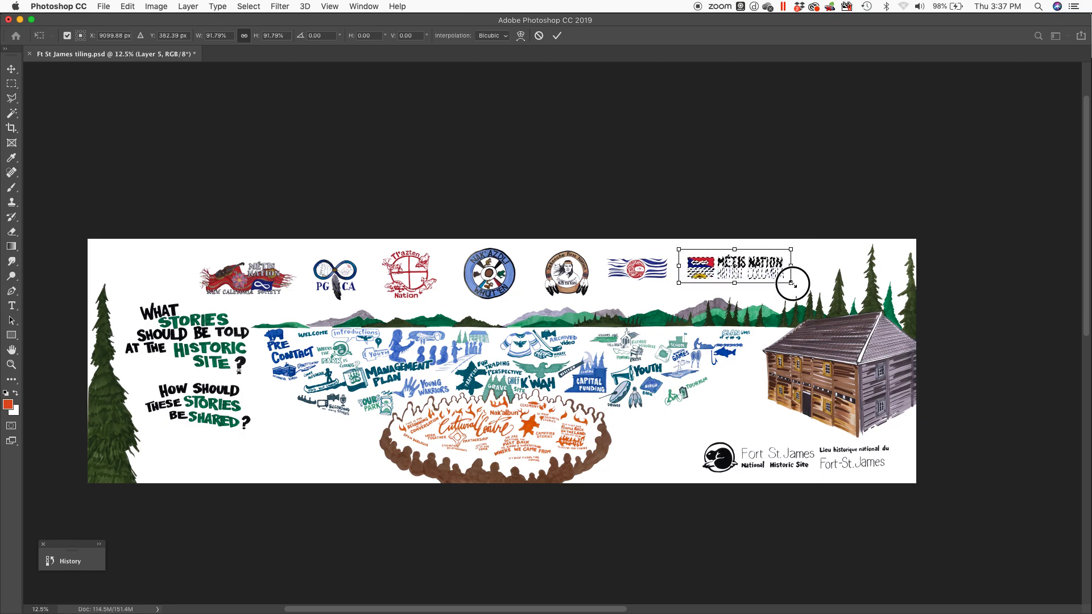
pyautogui.moveTo(792, 284); pyautogui.dragTo(792, 285)
pyautogui.press('Down')
pyautogui.press('Down')
pyautogui.press('Down')
pyautogui.press('Down')
pyautogui.press('Down')
pyautogui.press('Down')
pyautogui.press('Down')
pyautogui.press('Down')
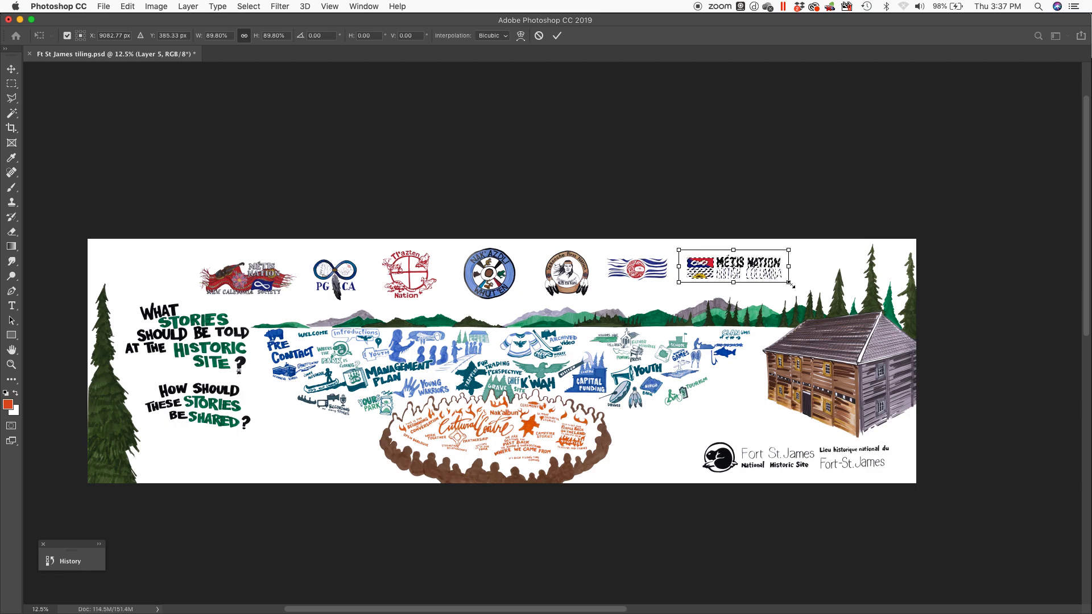
pyautogui.press('Return')
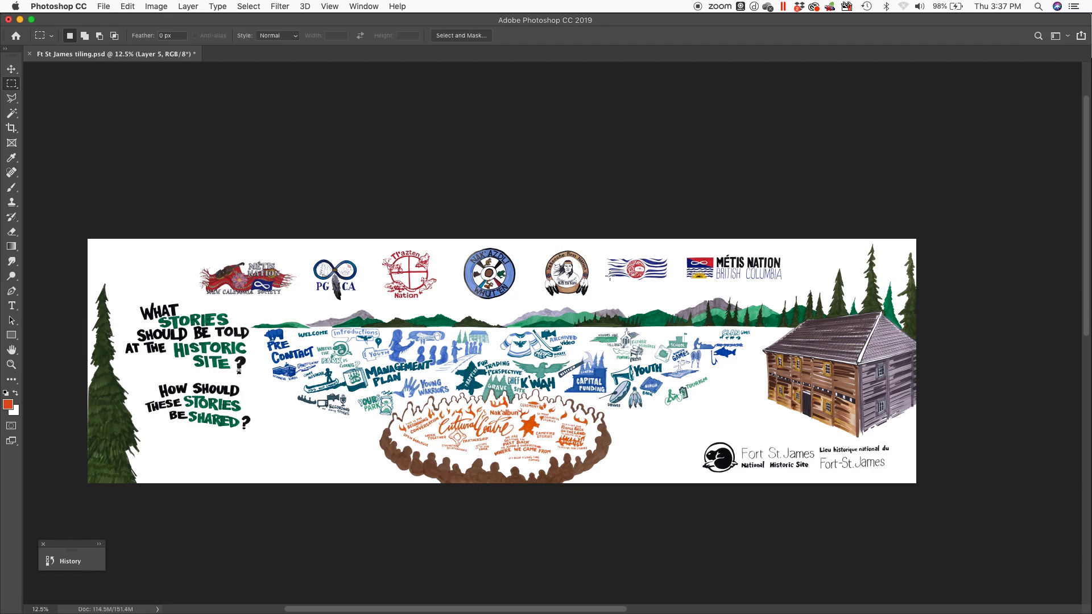
# Select the Yekooche First Nation logo, nudge it slightly left and up, and deselect it
pyautogui.moveTo(533, 240); pyautogui.dragTo(595, 302)
pyautogui.press('v')
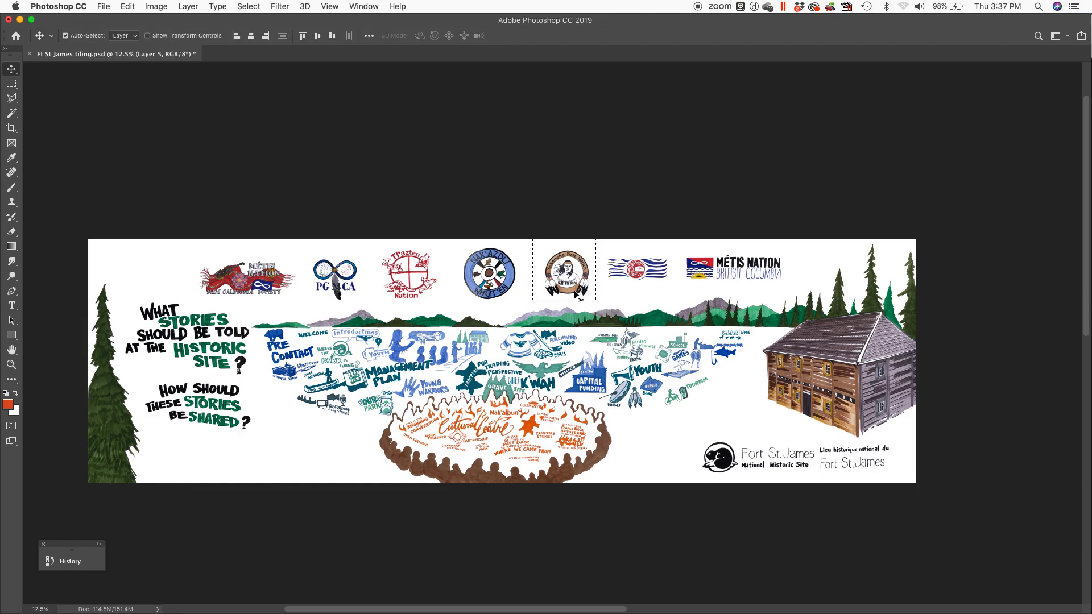
pyautogui.hotkey('shift', 'Left')
pyautogui.hotkey('shift', 'Left')
pyautogui.hotkey('shift', 'Left')
pyautogui.hotkey('shift', 'Left')
pyautogui.hotkey('shift', 'Left')
pyautogui.hotkey('shift', 'Left')
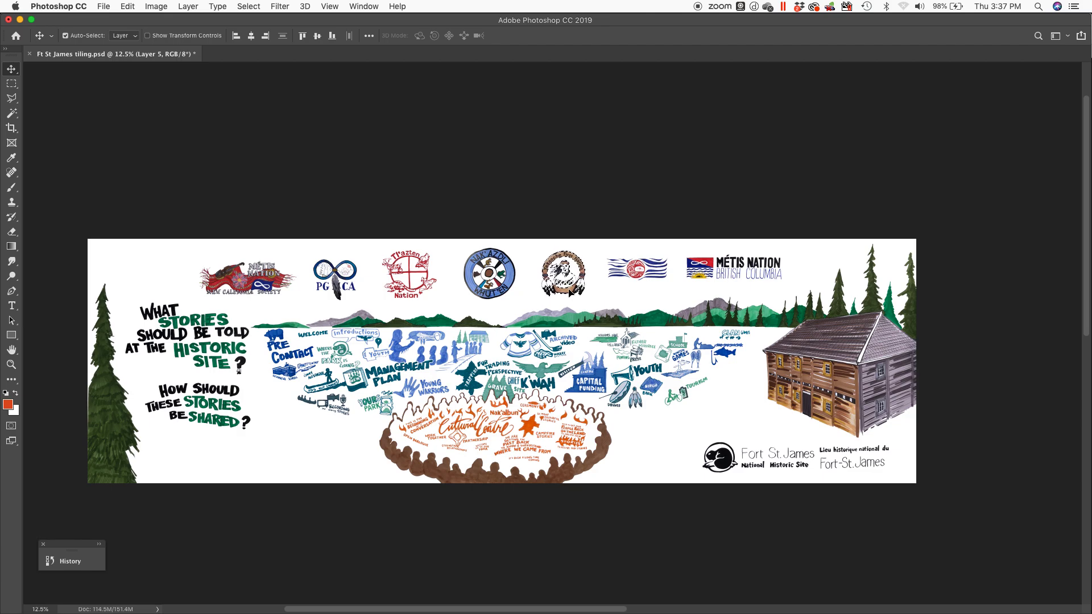
pyautogui.hotkey('shift', 'Up')
pyautogui.hotkey('shift', 'Up')
pyautogui.hotkey('shift', 'Up')
pyautogui.hotkey('shift', 'Up')
pyautogui.hotkey('shift', 'Up')
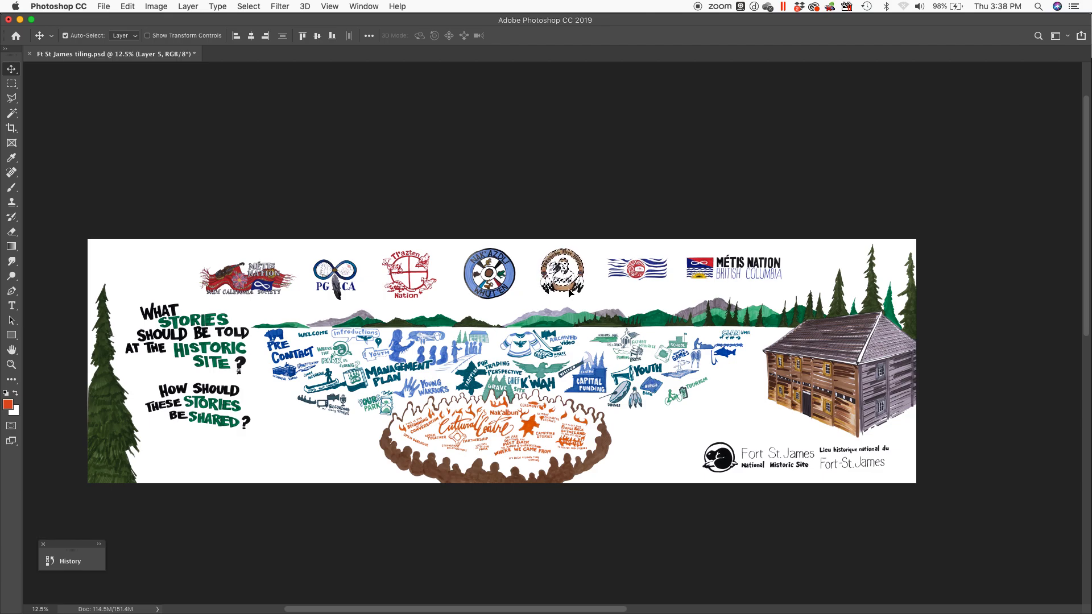
pyautogui.hotkey('shift', 'Right')
pyautogui.hotkey('shift', 'Right')
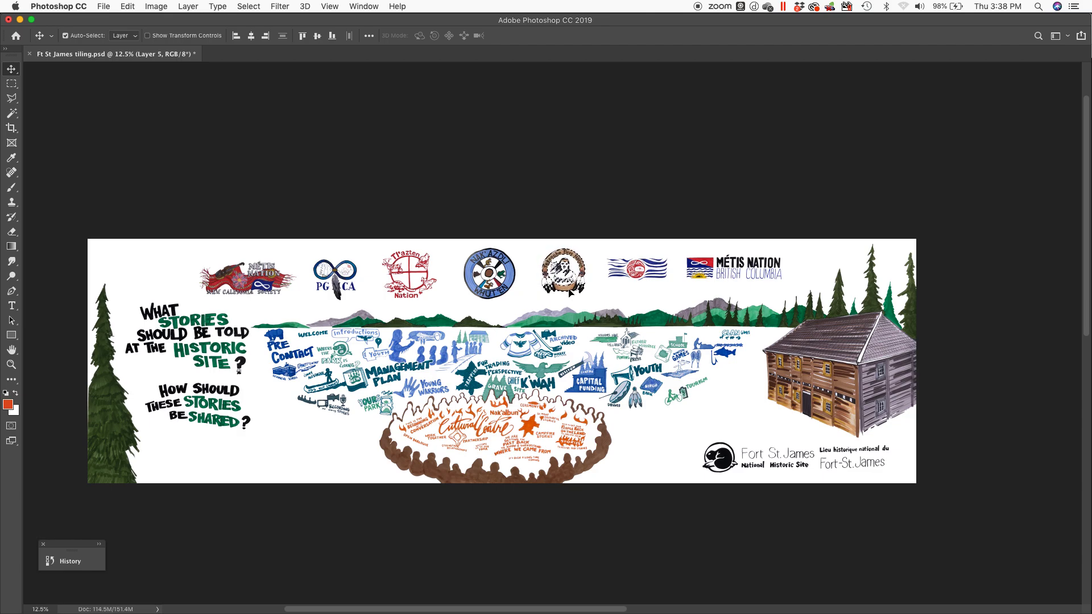
pyautogui.press('super+d')
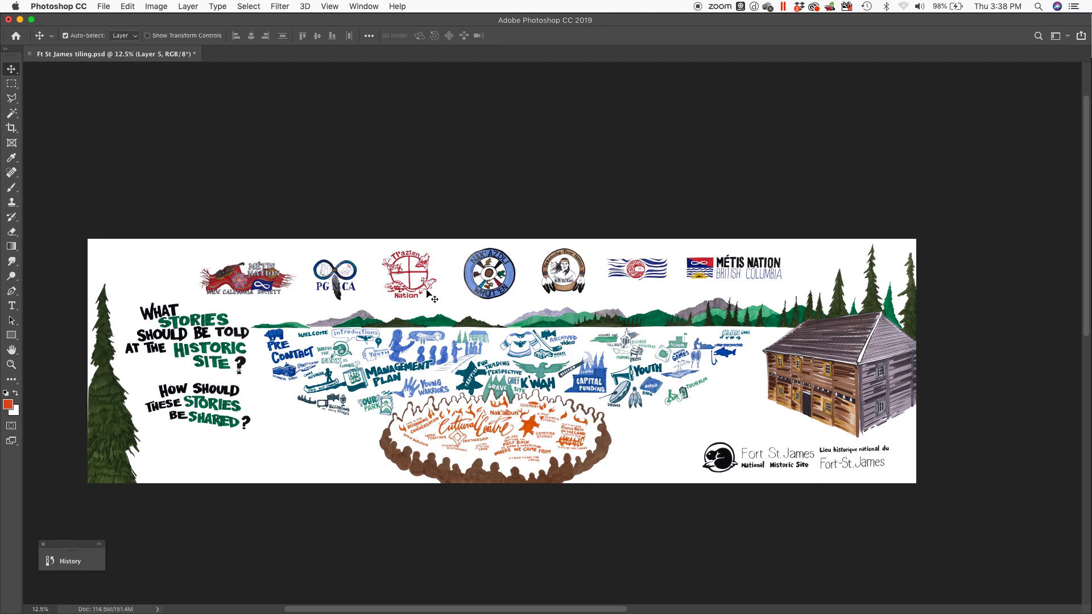
# Select the Tl'azten Nation logo, move it slightly to the right, and deselect it
pyautogui.press('m')
pyautogui.moveTo(367, 239); pyautogui.dragTo(448, 306)
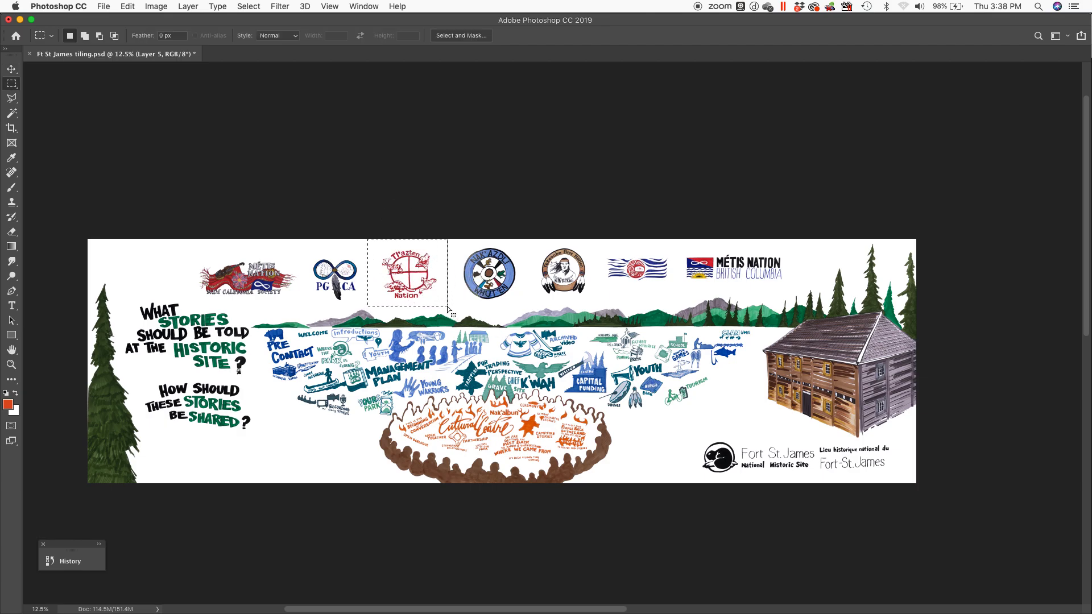
pyautogui.press('v')
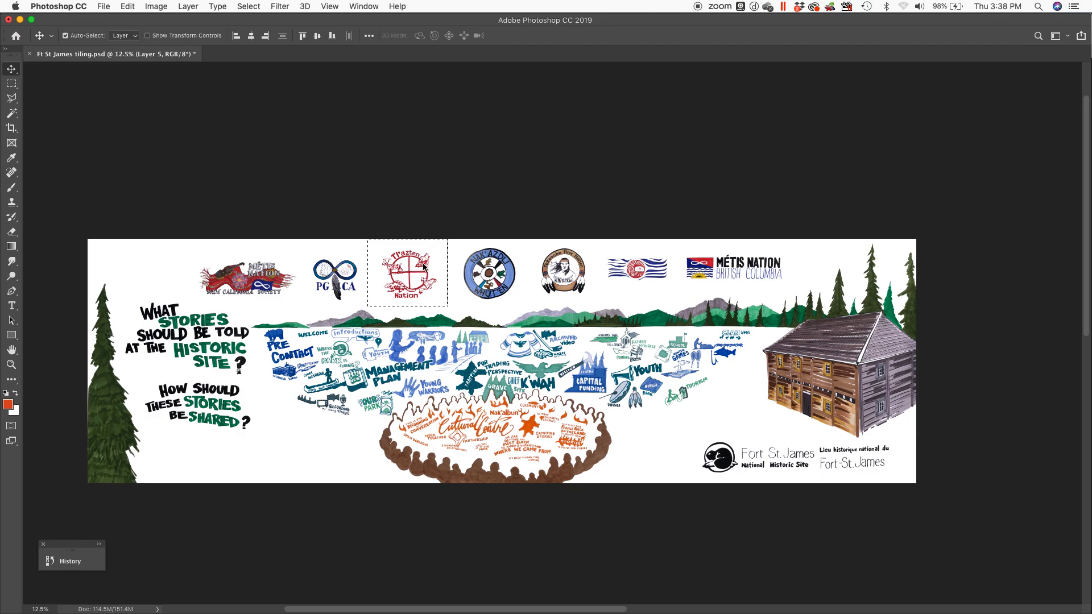
pyautogui.click(423, 264)
pyautogui.moveTo(423, 264); pyautogui.dragTo(426, 266)
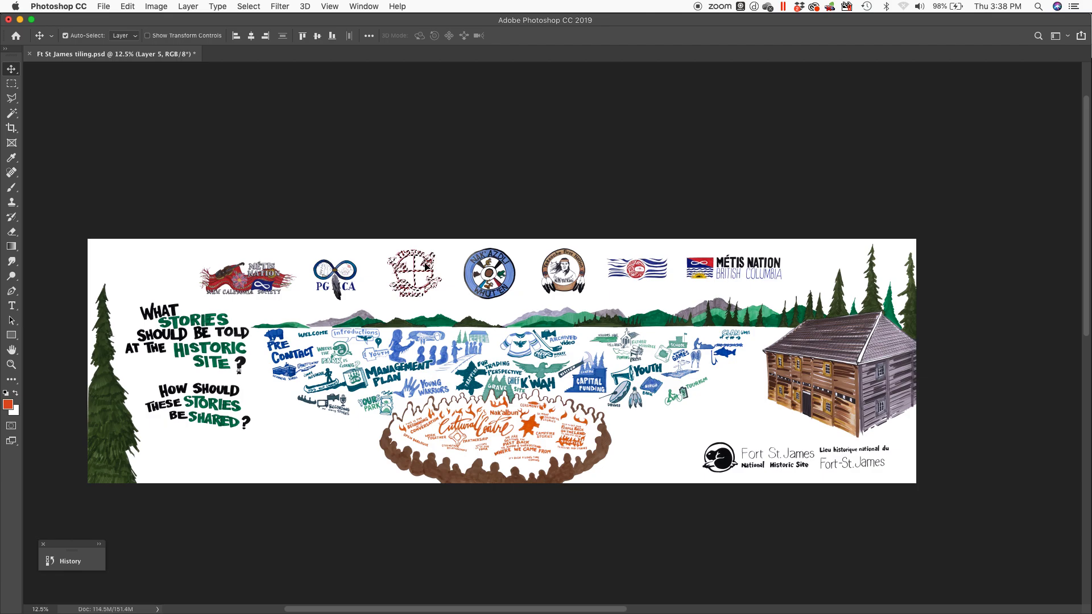
pyautogui.press('super+d')
# Enlarge the infinity-and-feather logo beside the Tl'azten Nation logo proportionally to about 108.67%
pyautogui.press('m')
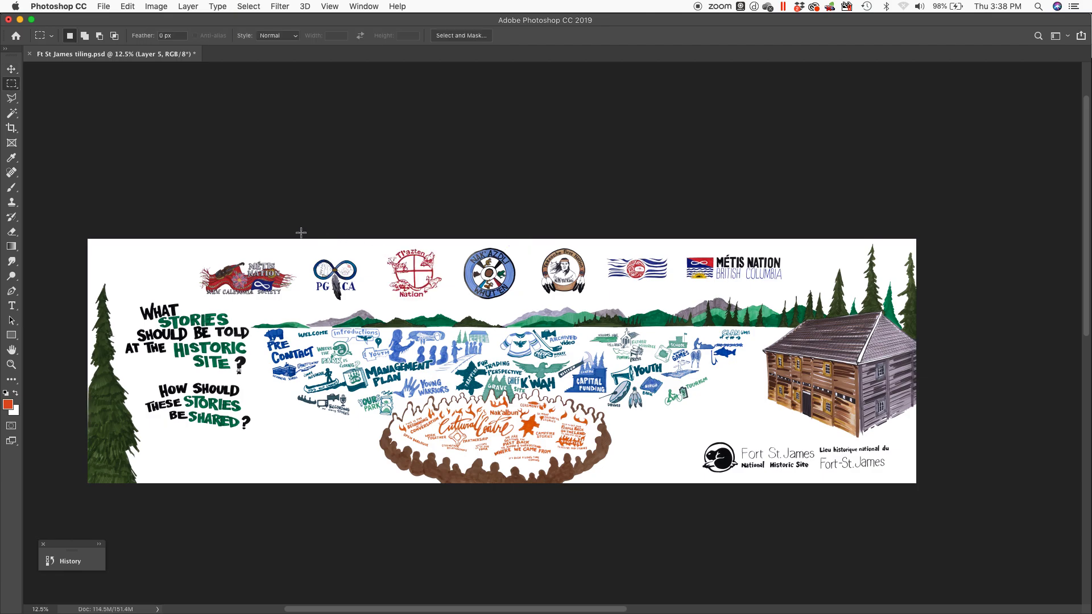
pyautogui.moveTo(305, 240); pyautogui.dragTo(366, 304)
pyautogui.press('super+t')
pyautogui.moveTo(367, 240); pyautogui.dragTo(377, 234)
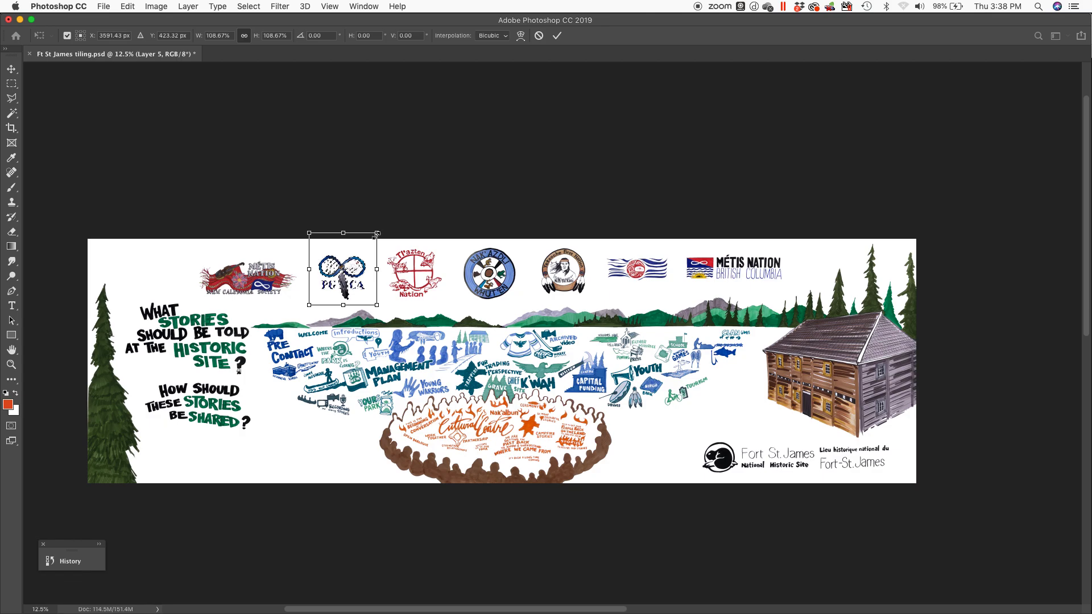
pyautogui.press('Return')
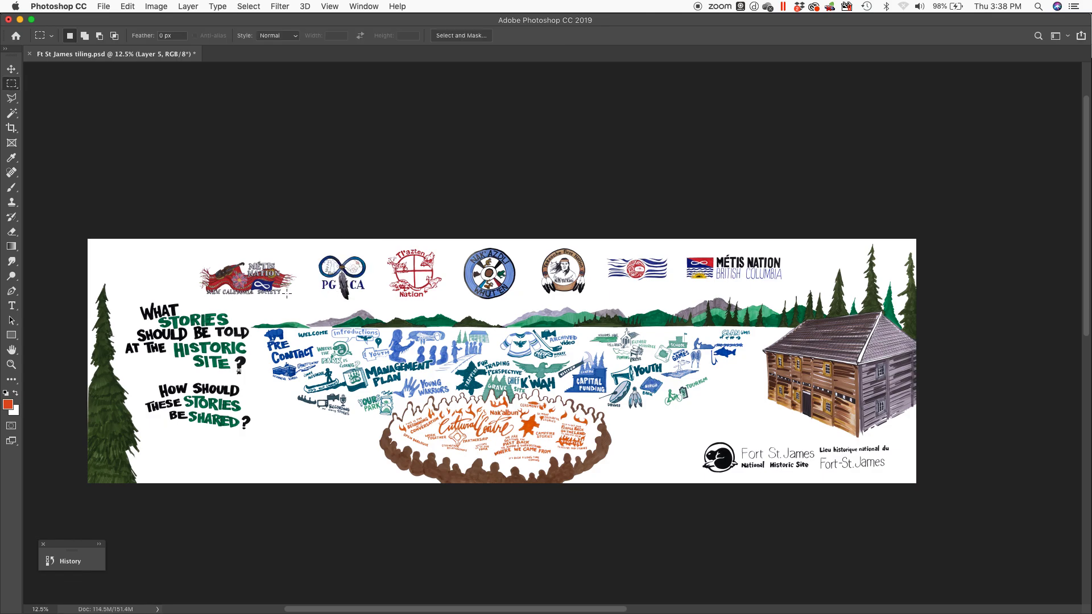
# Select the Métis Nation New Caledonia Society logo and scale it down proportionally to about 92.58%
pyautogui.moveTo(185, 239); pyautogui.dragTo(296, 298)
pyautogui.click(174, 202)
pyautogui.press('super+t')
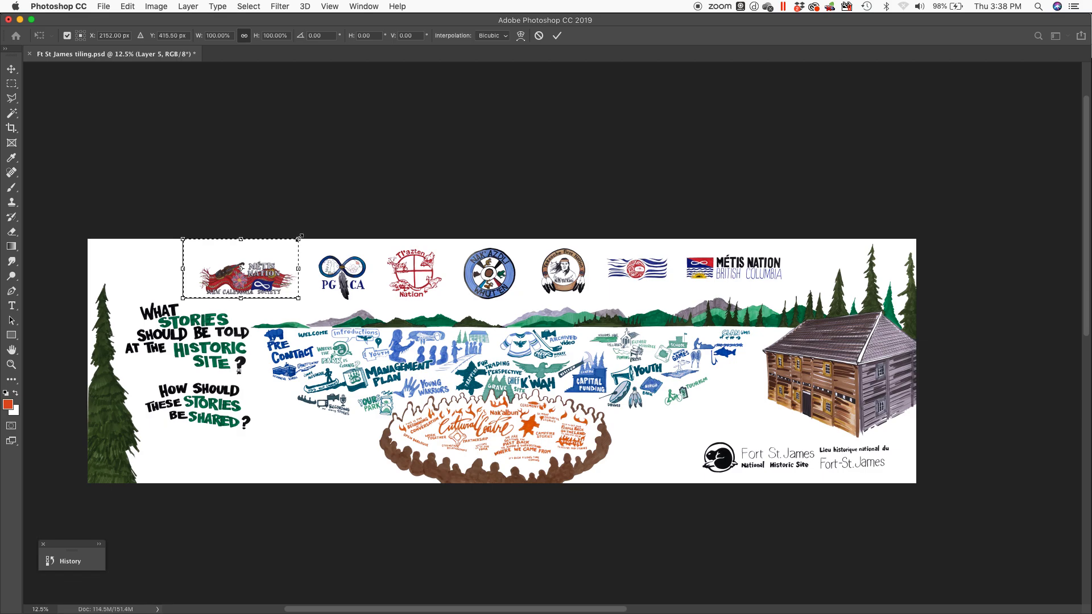
pyautogui.moveTo(298, 240); pyautogui.dragTo(290, 241)
# Shift the reduced New Caledonia Society logo right and slightly up, close to the infinity-and-feather logo, and apply the transform
pyautogui.press('Up')
pyautogui.press('Up')
pyautogui.press('Up')
pyautogui.press('Up')
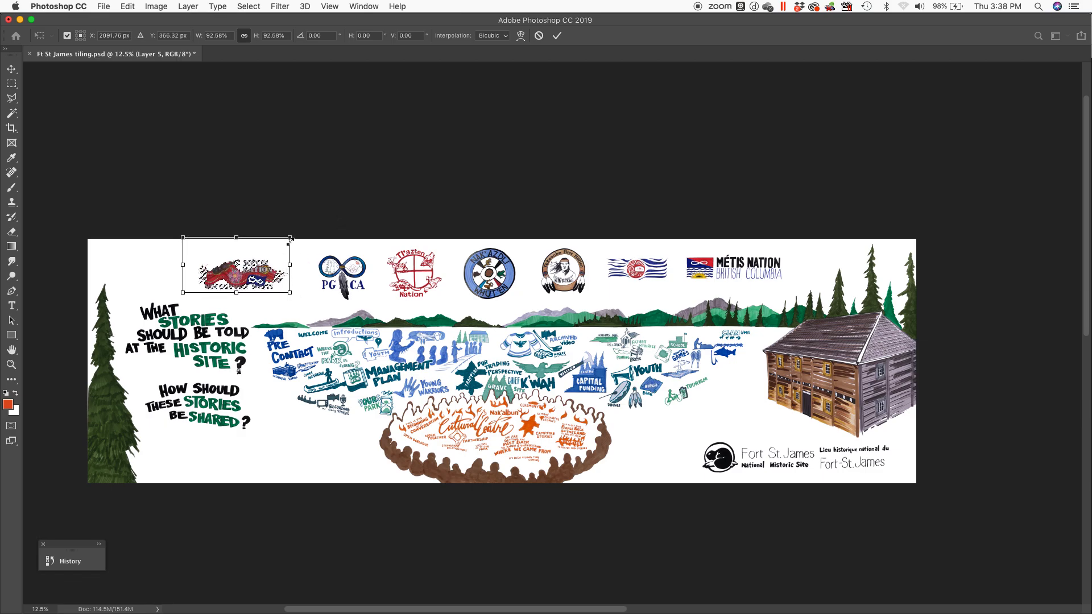
pyautogui.press('Right')
pyautogui.press('Right')
pyautogui.press('Right')
pyautogui.press('Right')
pyautogui.press('Right')
pyautogui.press('Right')
pyautogui.press('Right')
pyautogui.press('Right')
pyautogui.press('Right')
pyautogui.press('Right')
pyautogui.press('Right')
pyautogui.press('Right')
pyautogui.press('Right')
pyautogui.press('Right')
pyautogui.press('Right')
pyautogui.press('Right')
pyautogui.press('Right')
pyautogui.press('Right')
pyautogui.press('Right')
pyautogui.press('Right')
pyautogui.press('Right')
pyautogui.press('Right')
pyautogui.press('Right')
pyautogui.press('Right')
pyautogui.press('Right')
pyautogui.press('Right')
pyautogui.press('Right')
pyautogui.press('Right')
pyautogui.press('Right')
pyautogui.press('Right')
pyautogui.press('Right')
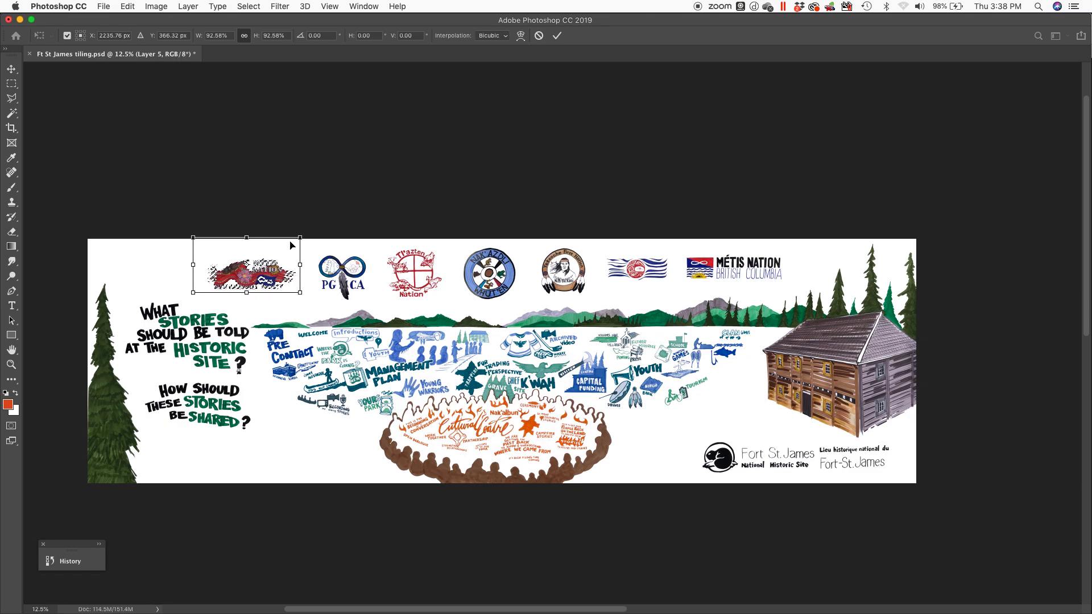
pyautogui.press('Up')
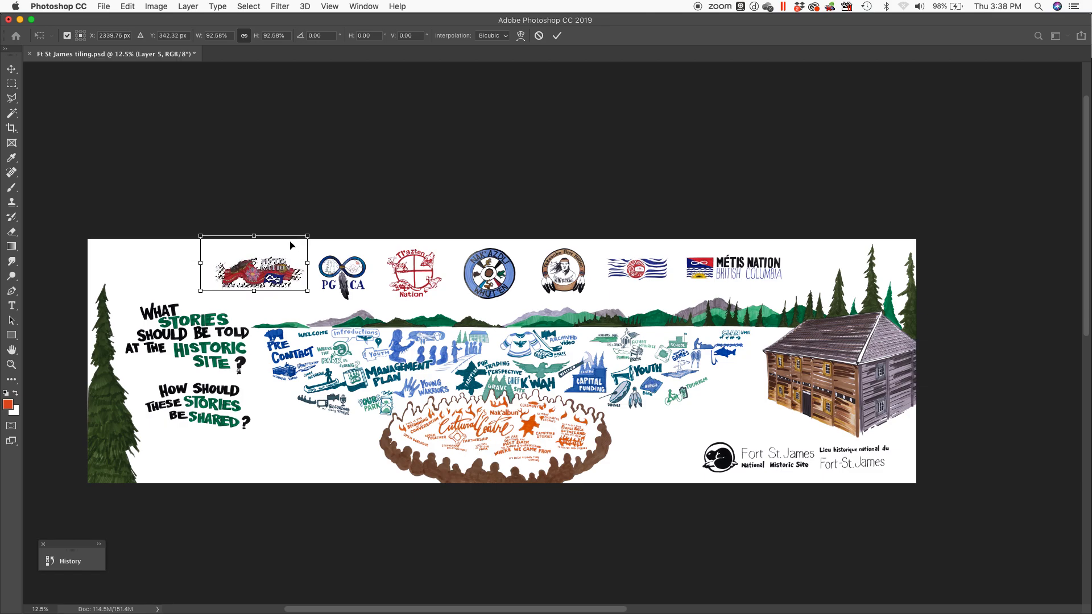
pyautogui.press('Right')
pyautogui.press('Right')
pyautogui.press('Right')
pyautogui.press('Up')
pyautogui.press('Up')
pyautogui.press('Up')
pyautogui.press('Up')
pyautogui.press('Return')
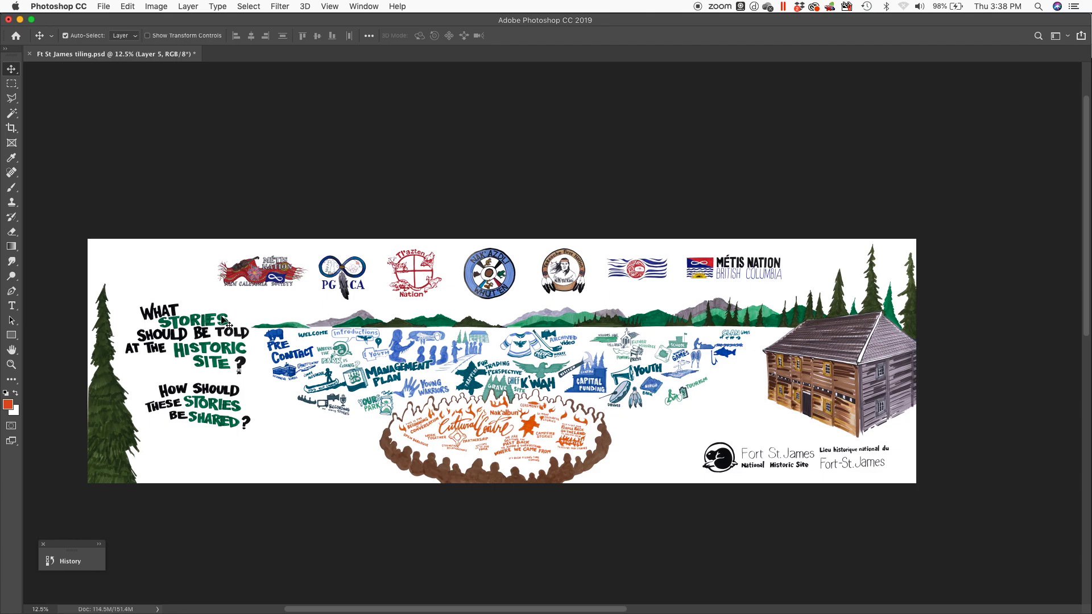
# Outline both headline questions beside the tree with a polygonal lasso selection and shift them slightly up and left
pyautogui.press('l')
pyautogui.click(121, 227)
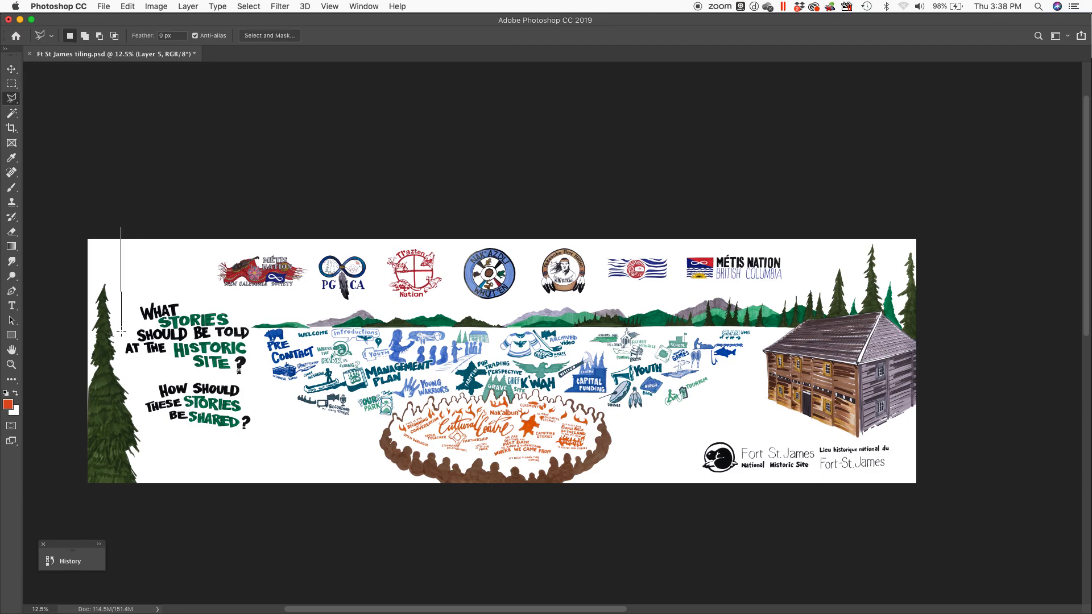
pyautogui.click(124, 368)
pyautogui.click(121, 227)
pyautogui.press('v')
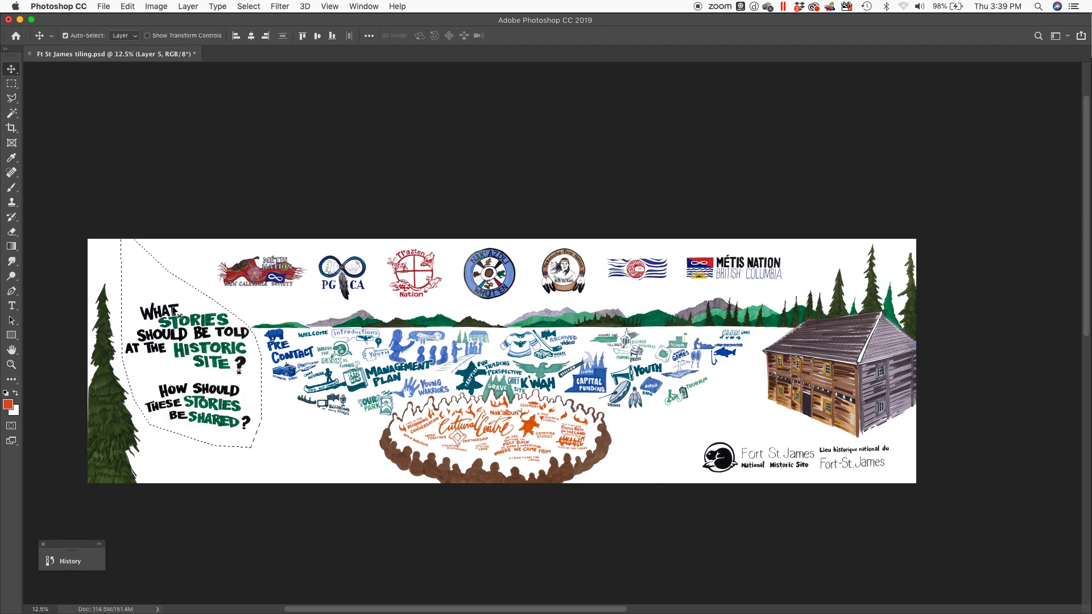
pyautogui.moveTo(173, 310); pyautogui.dragTo(171, 301)
# Distort the headline questions by pulling their upper-left corner outward, to about 107.26% width and 106.35% height, and apply the transform
pyautogui.press('super+t')
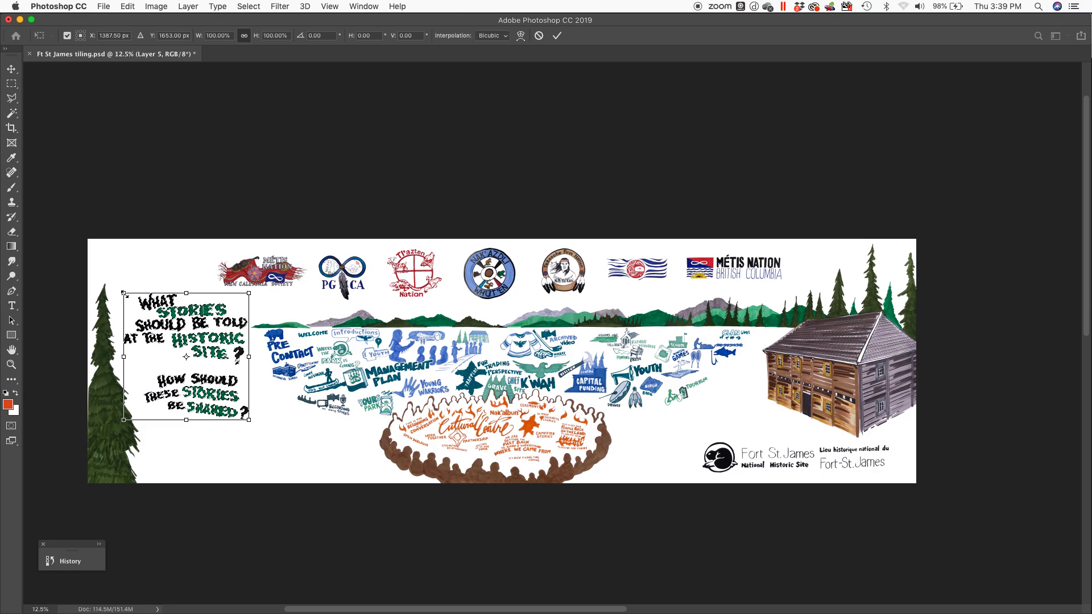
pyautogui.moveTo(124, 294); pyautogui.dragTo(118, 287)
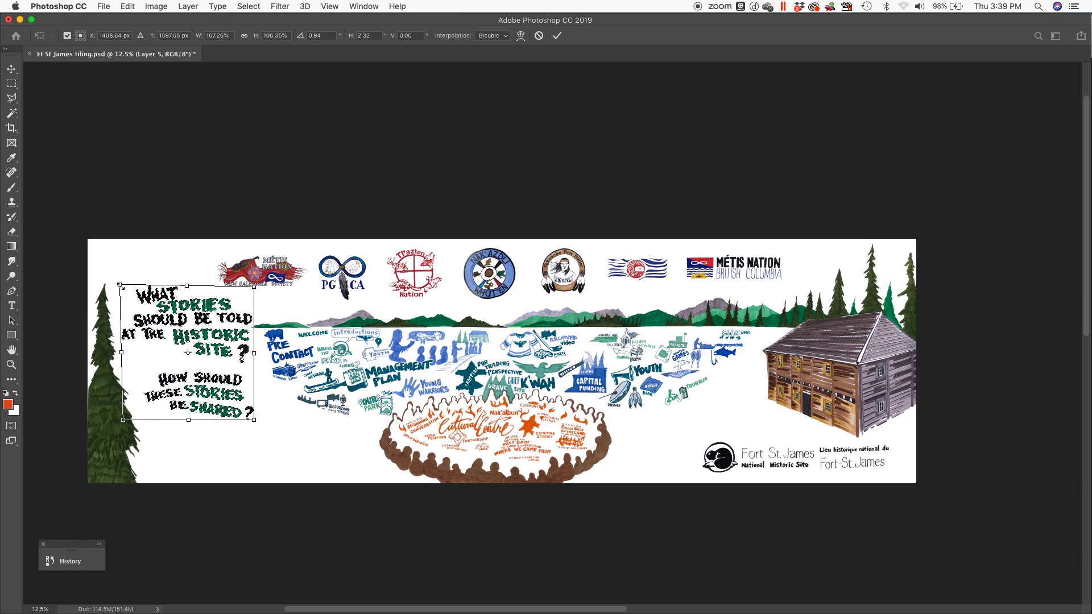
pyautogui.press('Return')
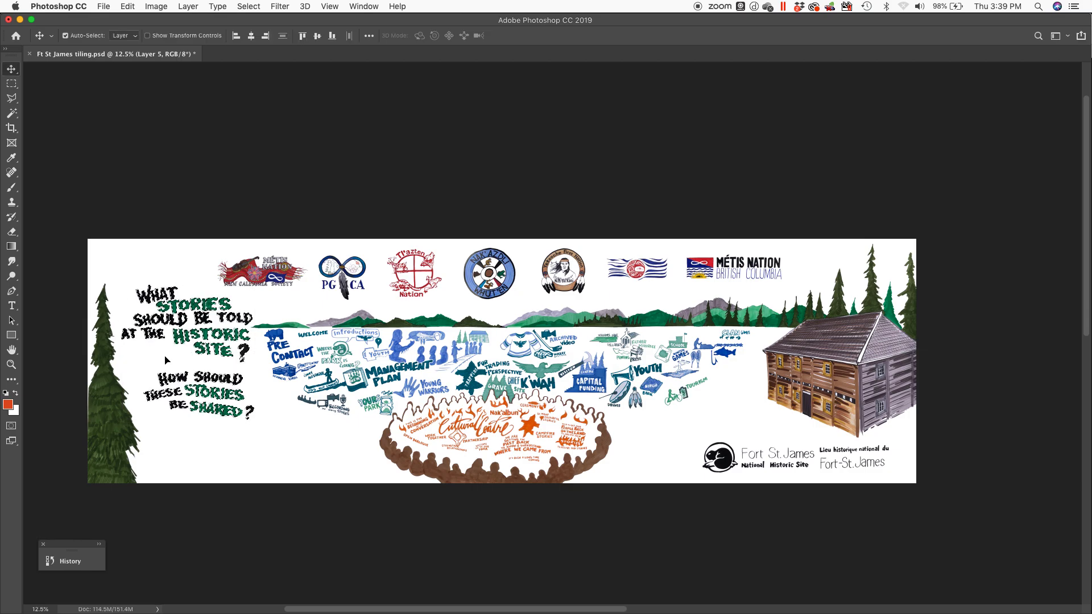
# Select the "How should these stories be shared?" question, enlarge it proportionally to about 119.11%, rotate it -1.83°, and apply the transform
pyautogui.press('m')
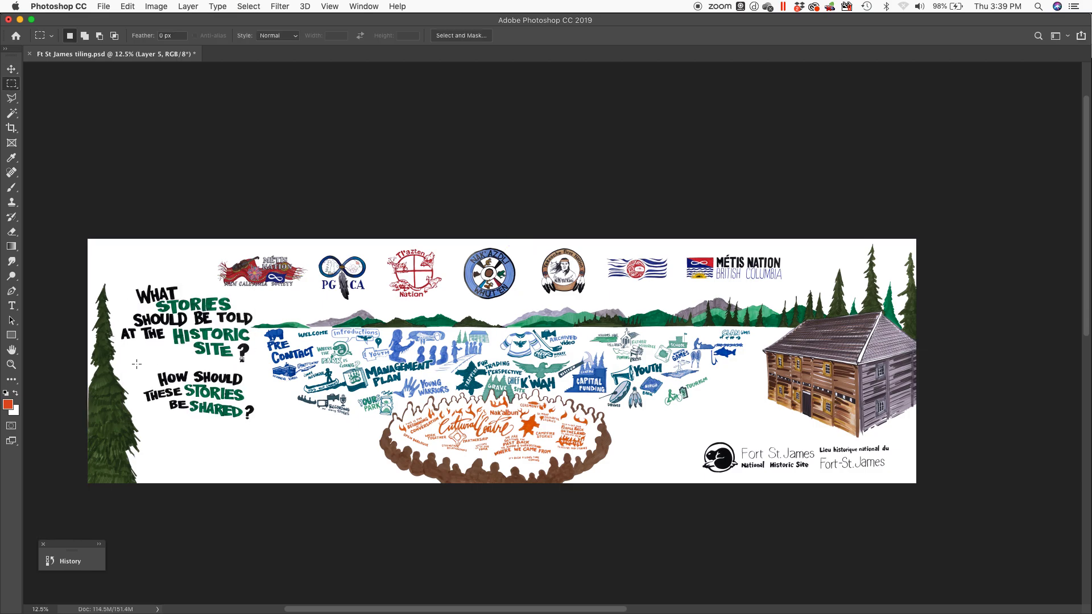
pyautogui.moveTo(249, 407); pyautogui.dragTo(260, 425)
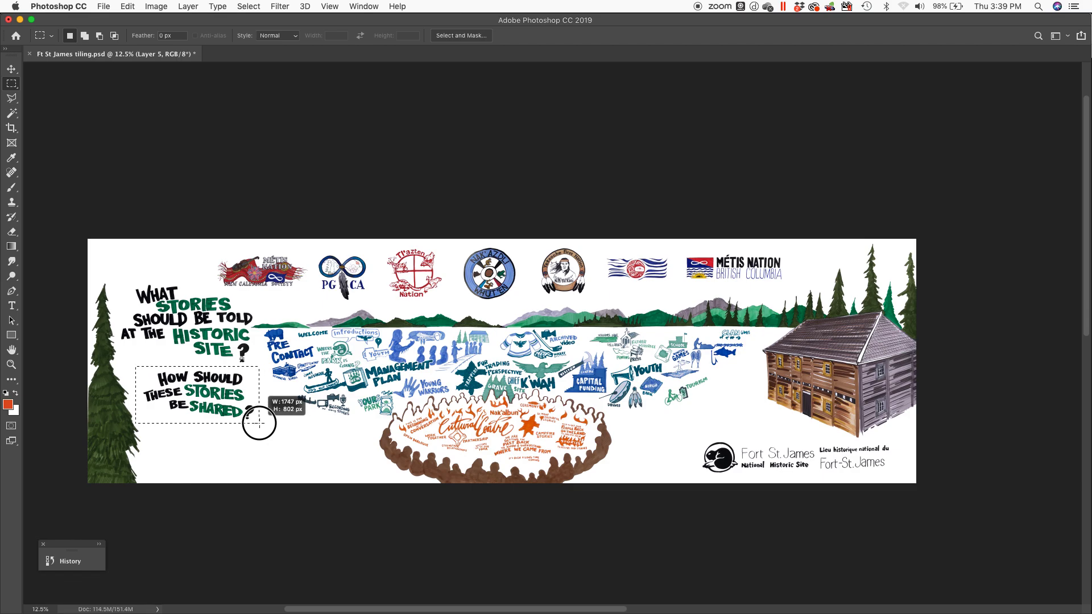
pyautogui.press('super+t')
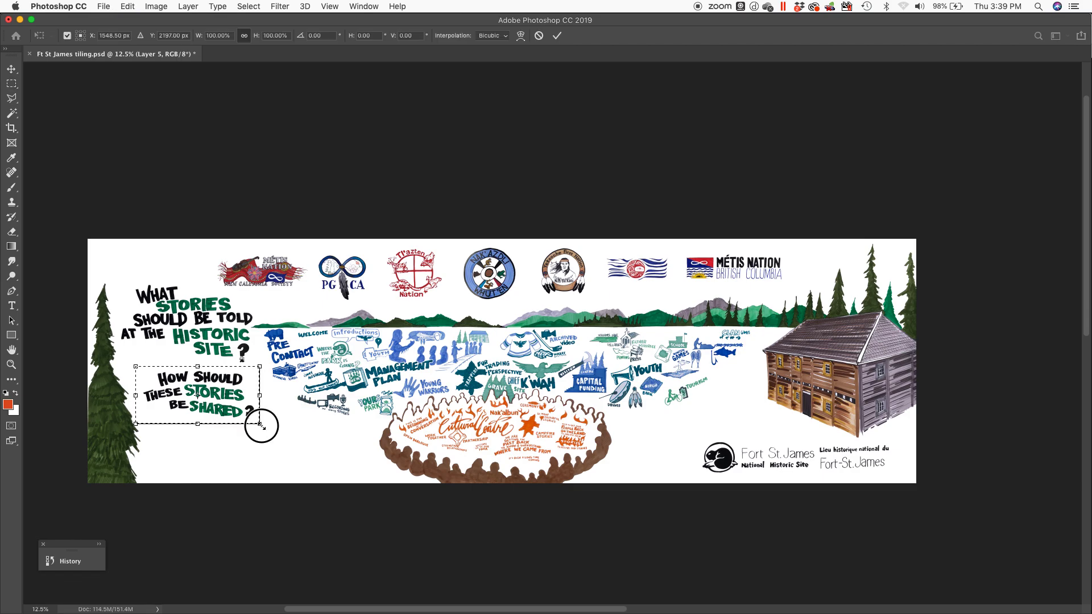
pyautogui.moveTo(260, 424); pyautogui.dragTo(274, 438)
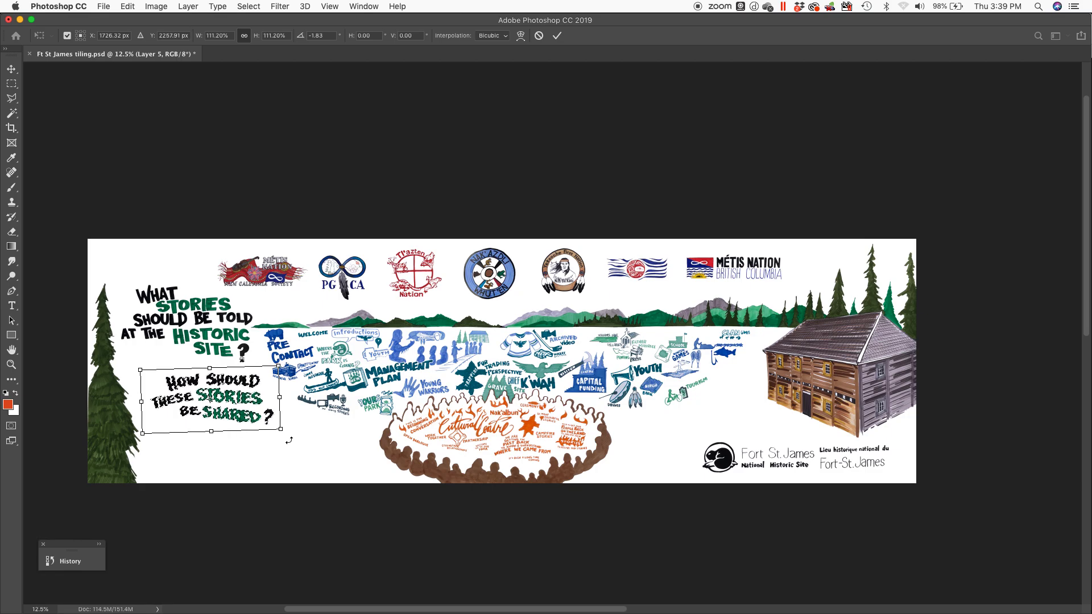
pyautogui.moveTo(283, 432); pyautogui.dragTo(291, 438)
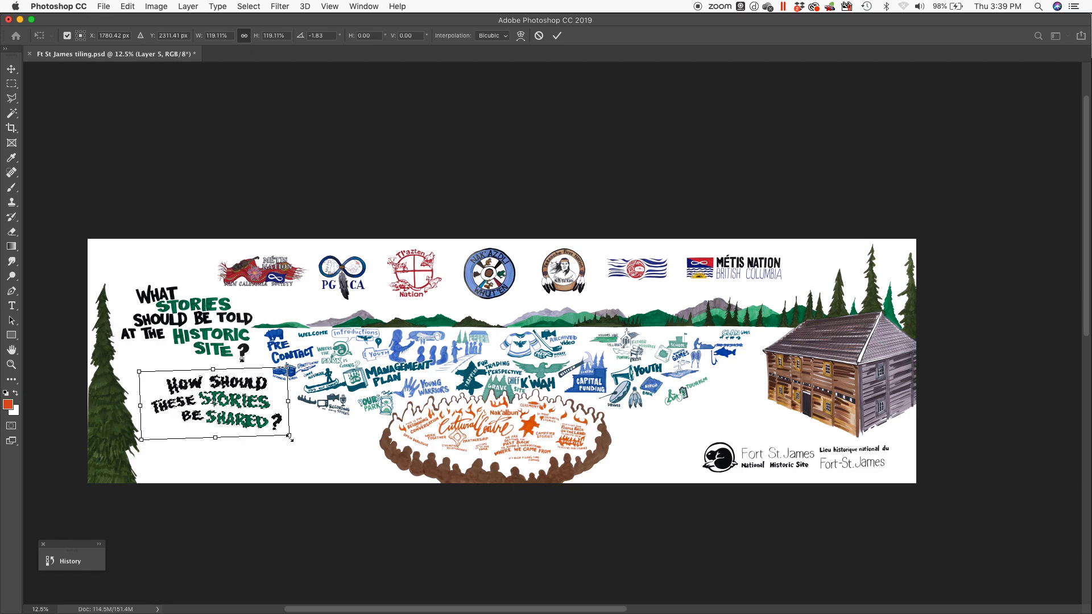
pyautogui.press('Return')
pyautogui.press('m')
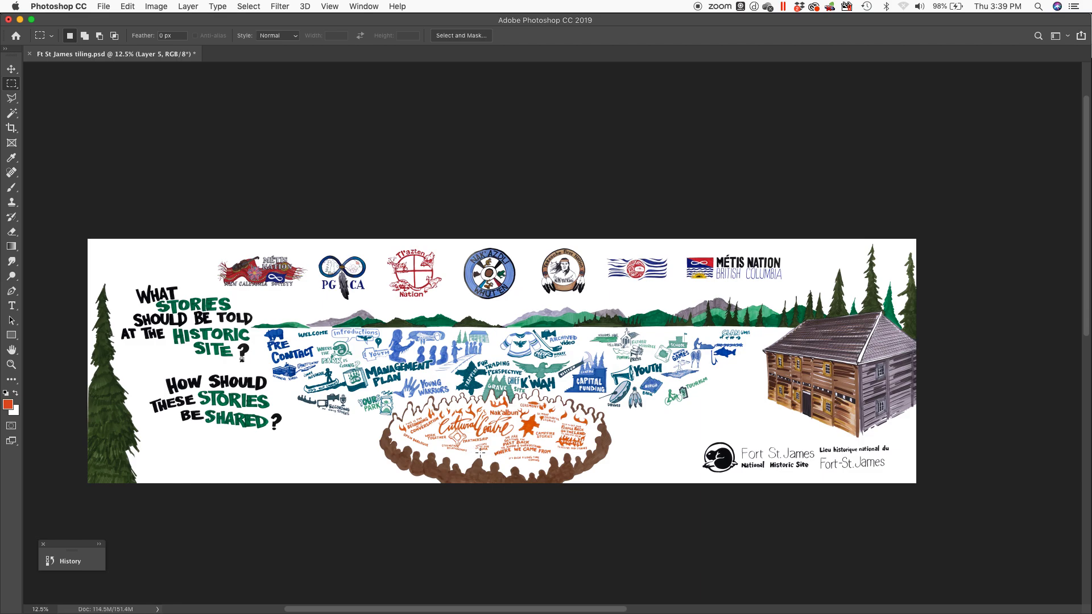
# Examine the orange Cultural Centre lettering inside the circle of people up close, and return to a view of the whole banner
pyautogui.press('z')
pyautogui.moveTo(465, 405); pyautogui.dragTo(553, 456)
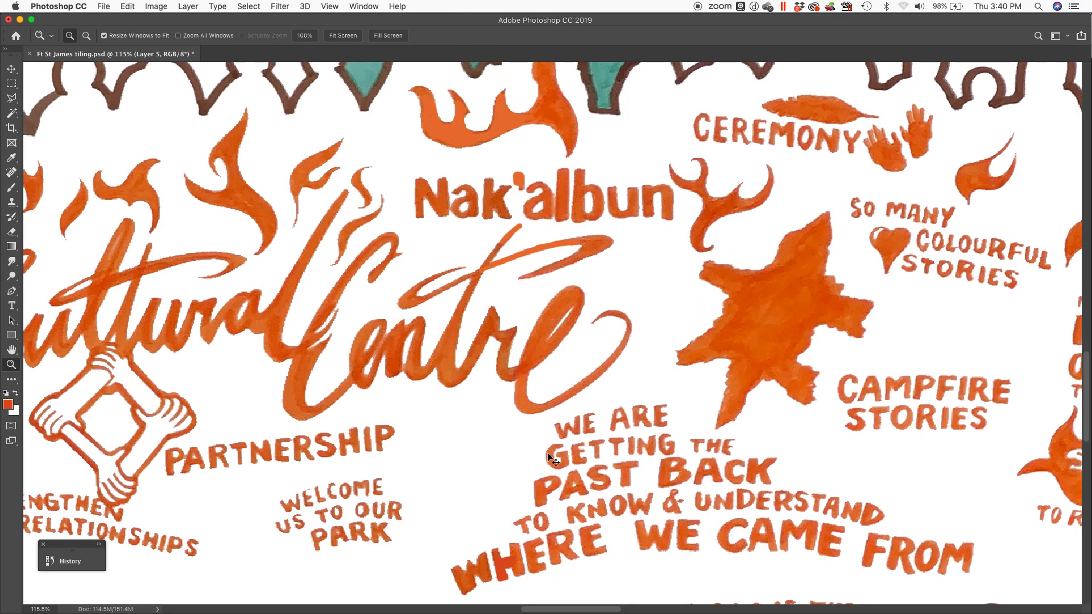
pyautogui.press('super+minus')
pyautogui.press('super+minus')
pyautogui.press('super+minus')
pyautogui.press('super+minus')
pyautogui.press('super+minus')
pyautogui.press('super+minus')
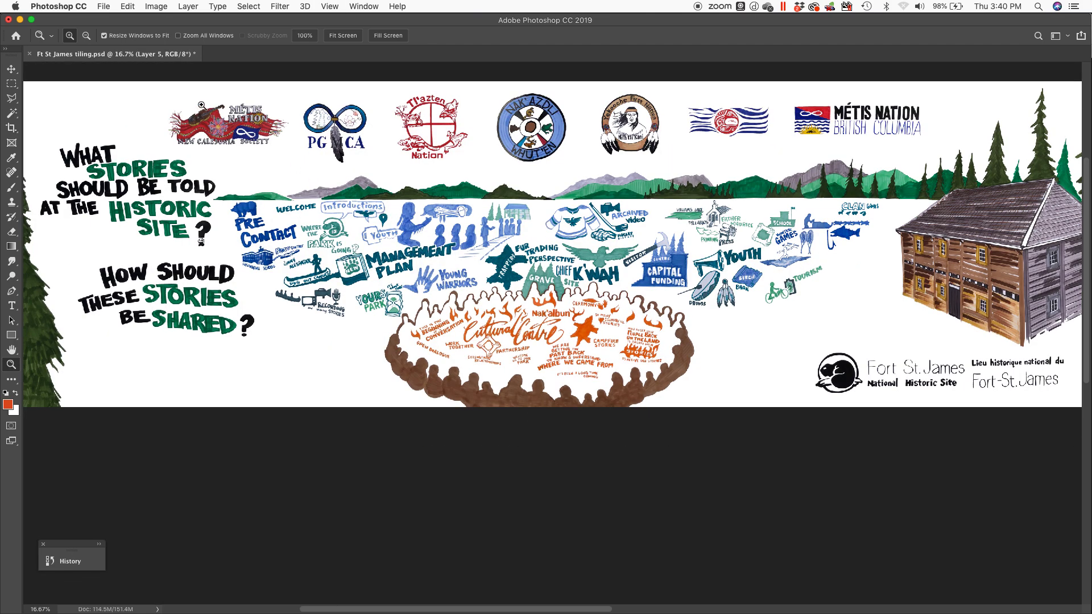
# Adjust the artwork's Levels with input black 18, midtone 1.61 and white 226, judging the effect on the partner logos and lake drawings
pyautogui.moveTo(184, 99); pyautogui.dragTo(578, 290)
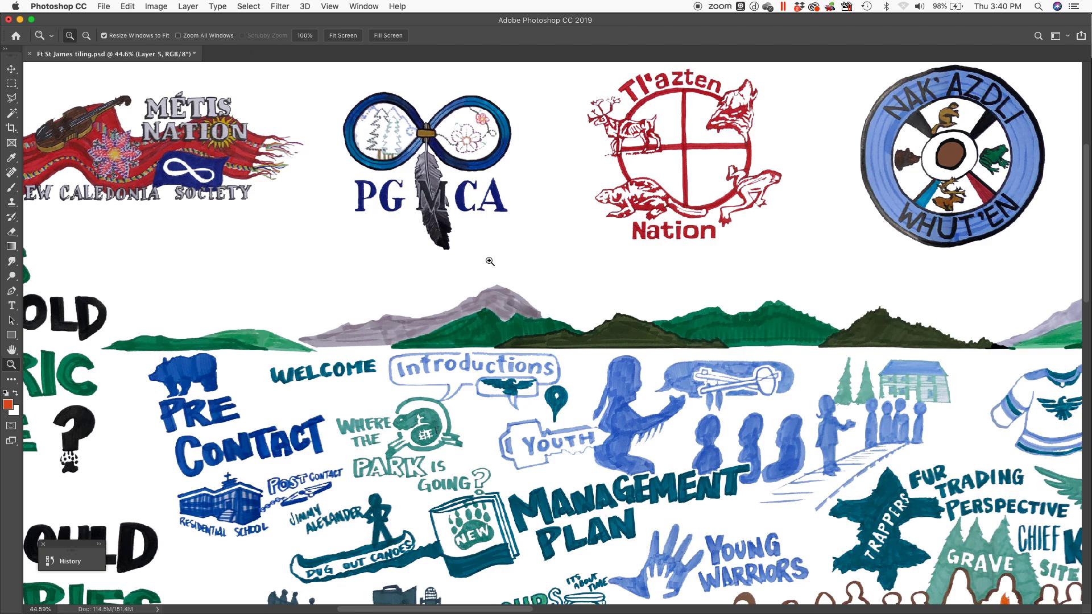
pyautogui.press('super+l')
pyautogui.moveTo(198, 390); pyautogui.dragTo(927, 155)
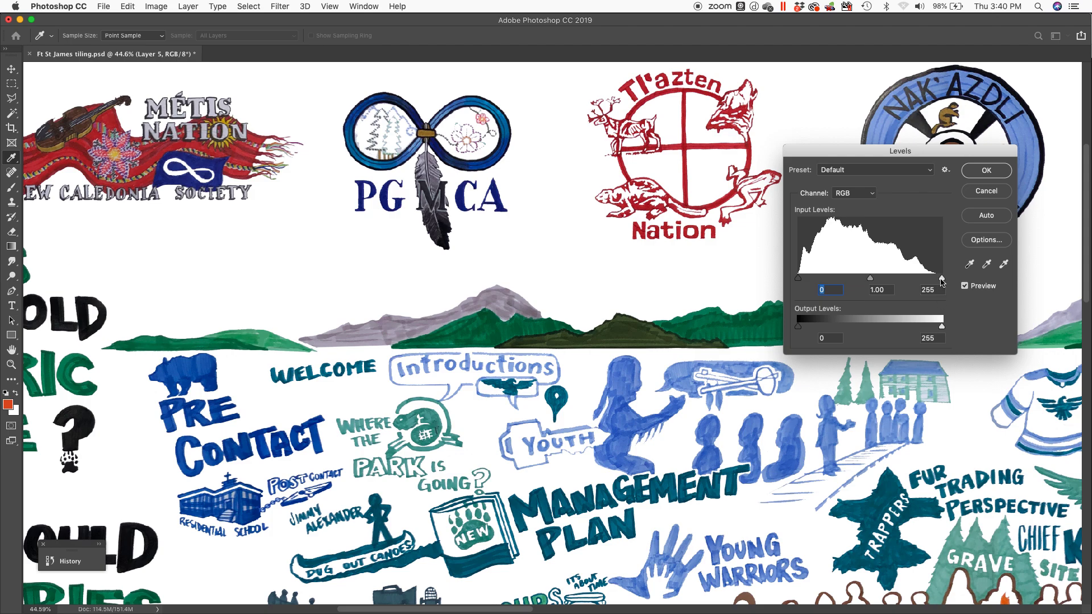
pyautogui.moveTo(943, 279); pyautogui.dragTo(914, 280)
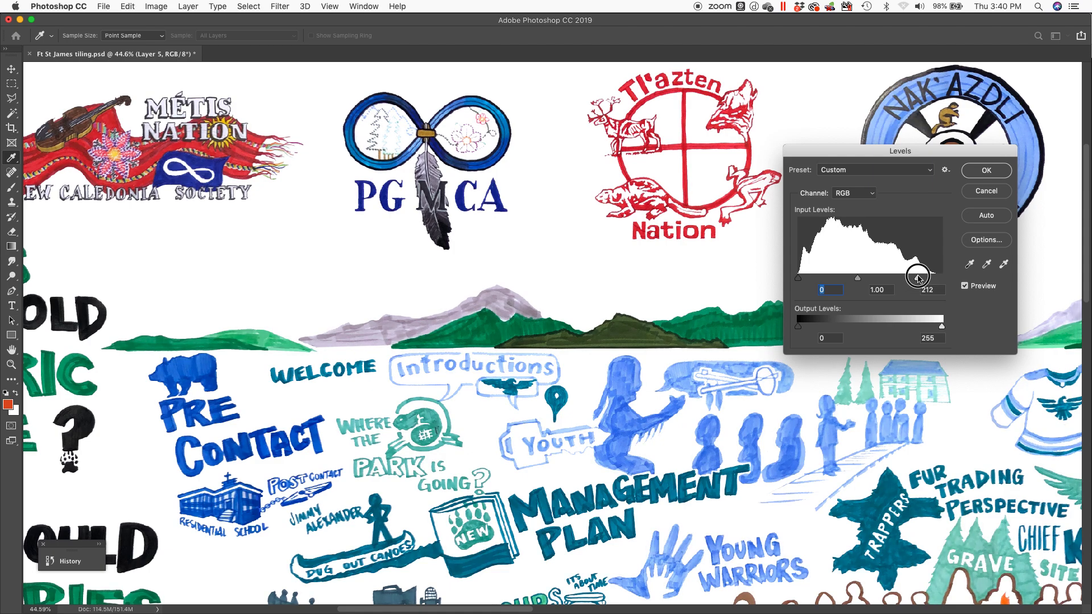
pyautogui.moveTo(917, 278)
pyautogui.mouseDown()
pyautogui.moveTo(881, 282)
pyautogui.moveTo(937, 277)
pyautogui.moveTo(925, 279)
pyautogui.mouseUp()
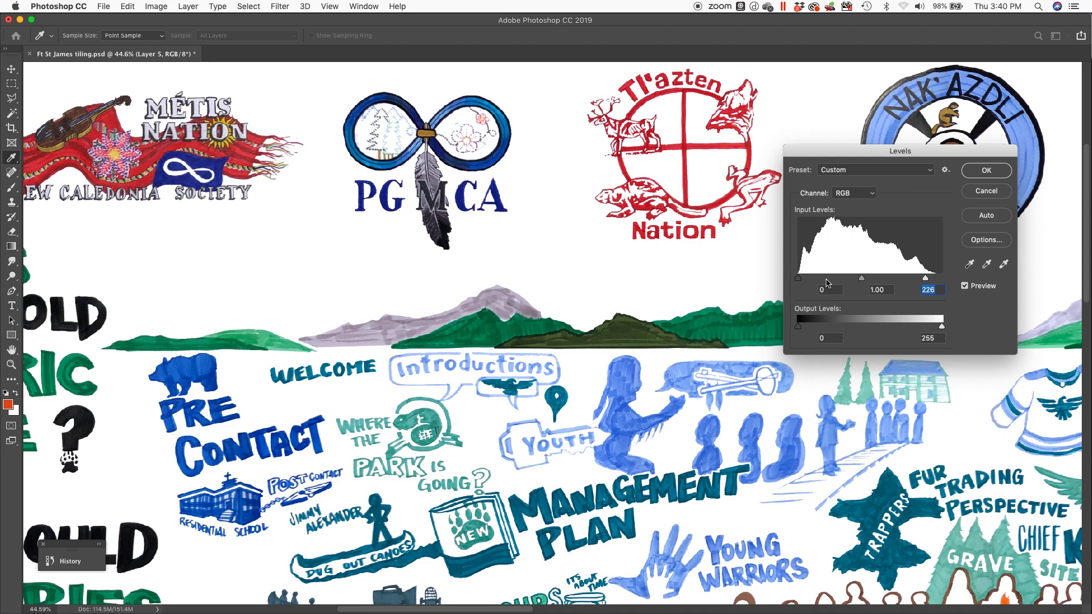
pyautogui.moveTo(799, 280)
pyautogui.mouseDown()
pyautogui.moveTo(861, 281)
pyautogui.moveTo(810, 281)
pyautogui.mouseUp()
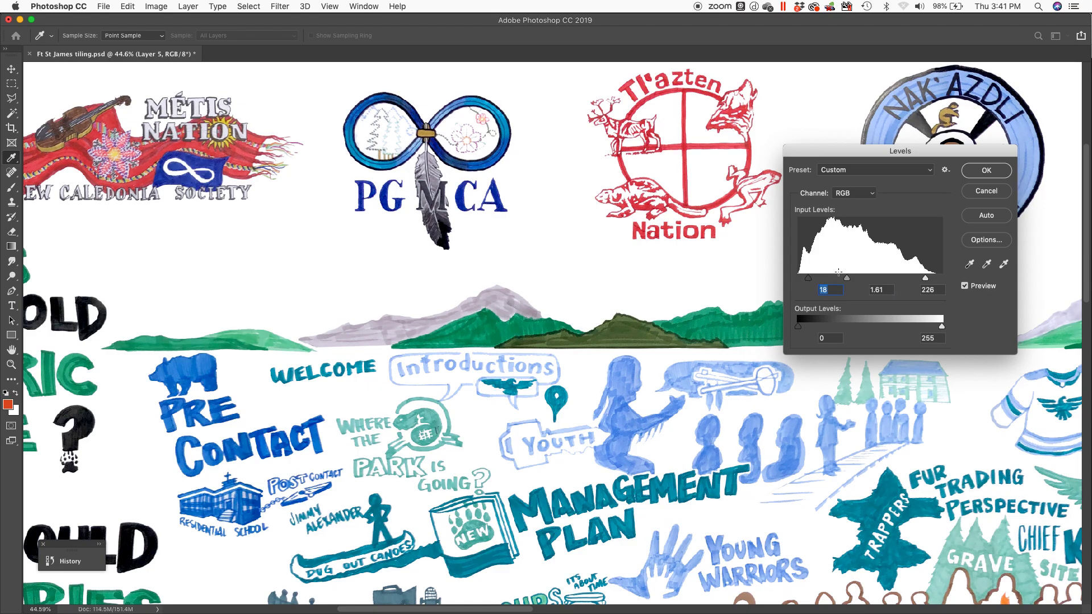
pyautogui.click(978, 172)
# Check the headline questions and the large evergreen tree up close after the Levels adjustment
pyautogui.press('z')
pyautogui.hscroll(-10, 398, 358)
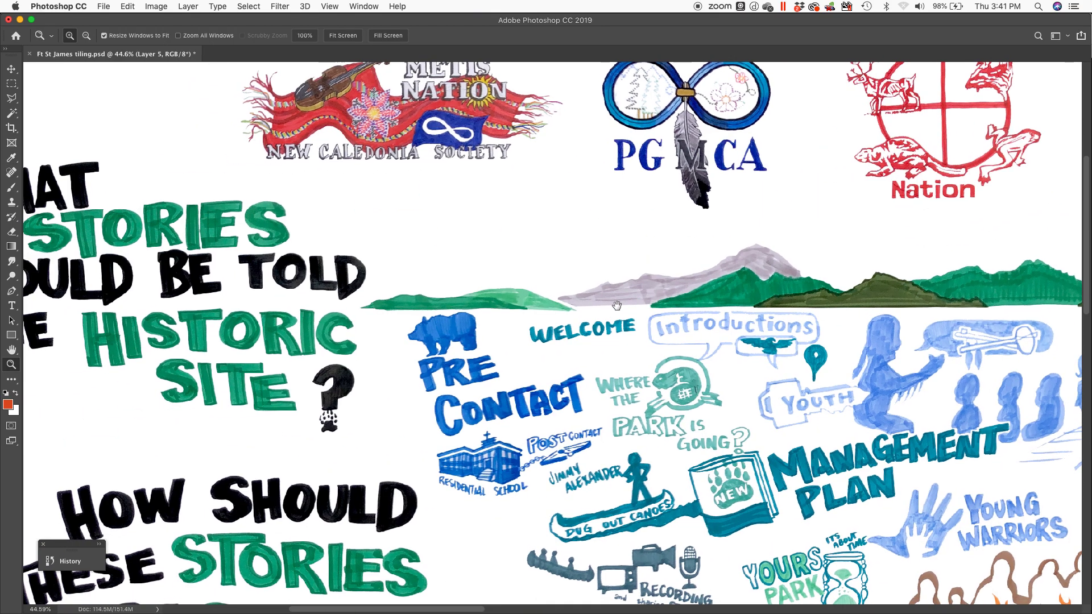
pyautogui.scroll(3, 495, 338)
pyautogui.hscroll(-6, 487, 344)
pyautogui.scroll(-4, 487, 344)
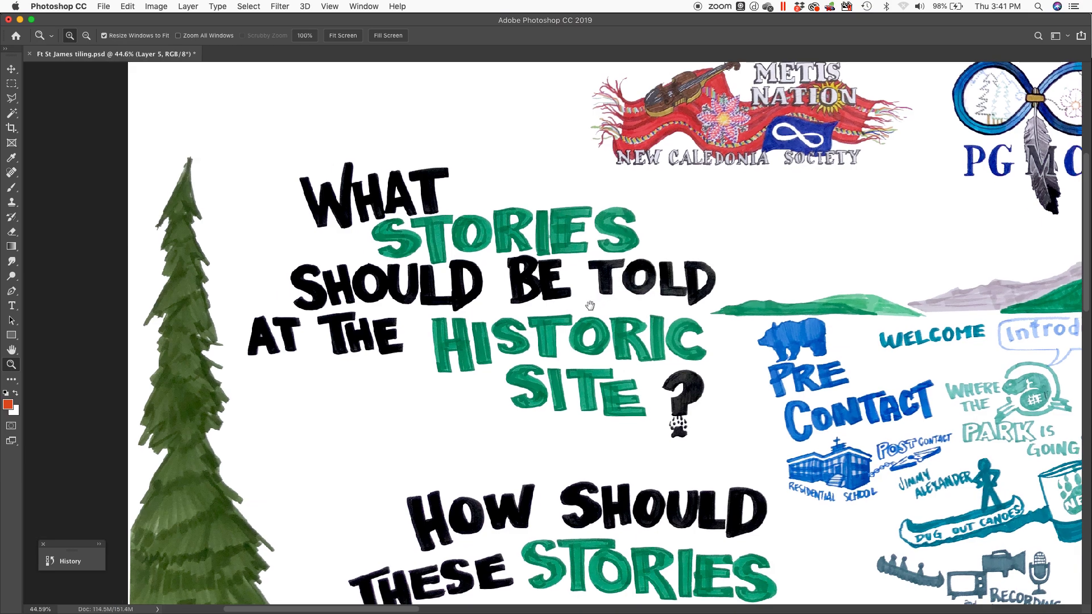
pyautogui.scroll(-5, 558, 281)
pyautogui.hscroll(3, 557, 281)
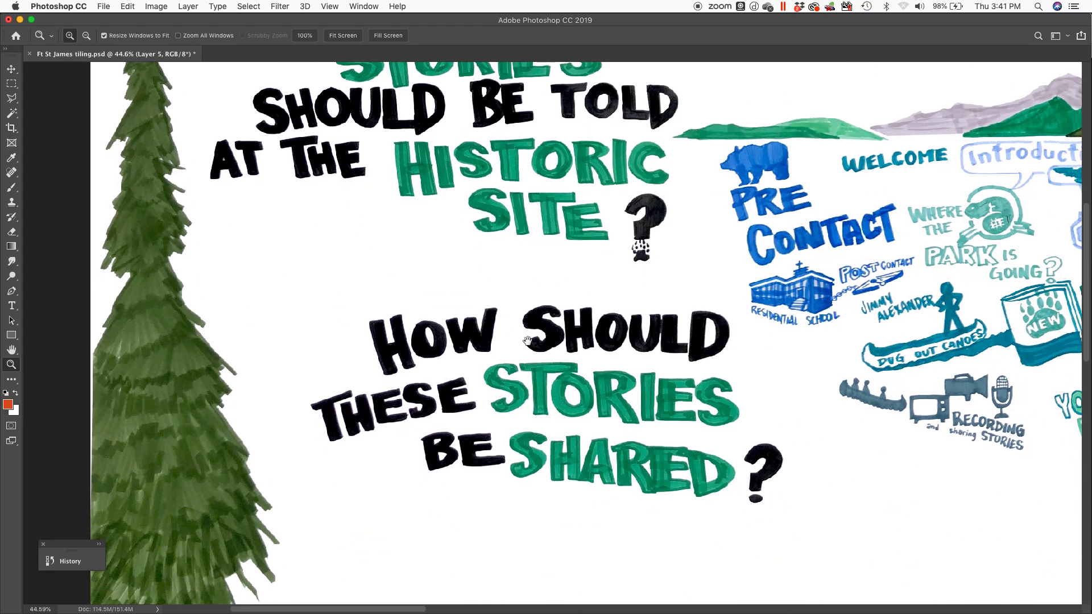
pyautogui.hscroll(-4, 529, 329)
pyautogui.moveTo(624, 346); pyautogui.dragTo(636, 290)
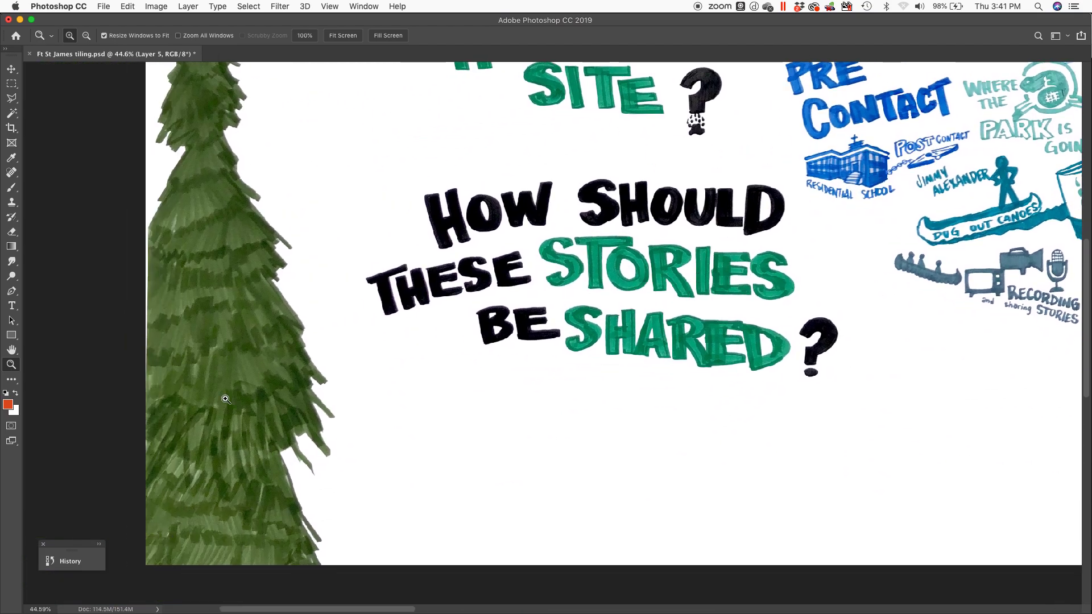
pyautogui.moveTo(385, 364); pyautogui.dragTo(219, 390)
pyautogui.hscroll(-8, 497, 309)
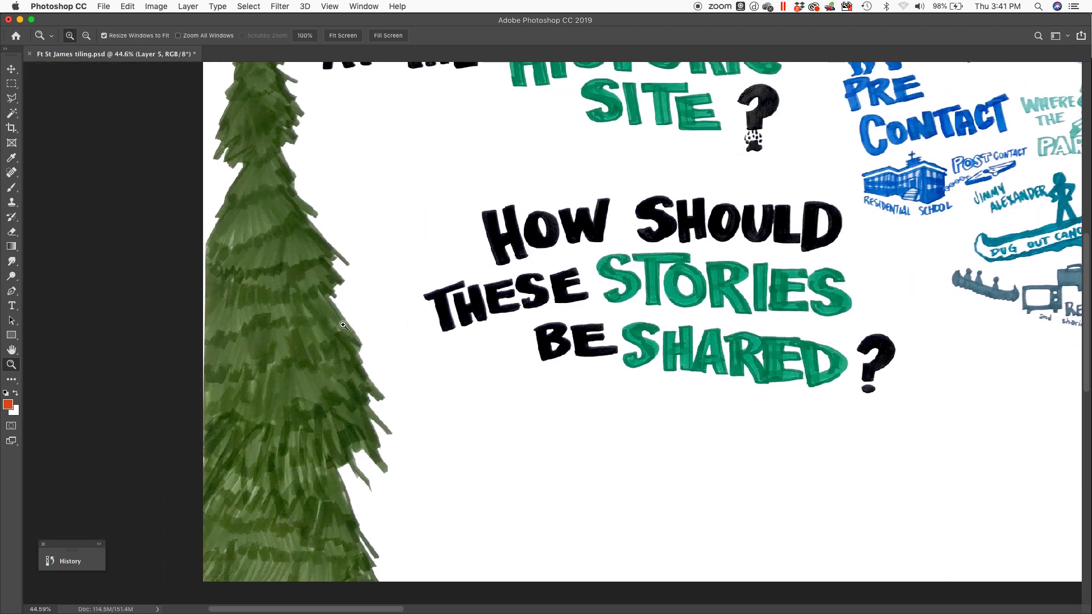
pyautogui.press('b')
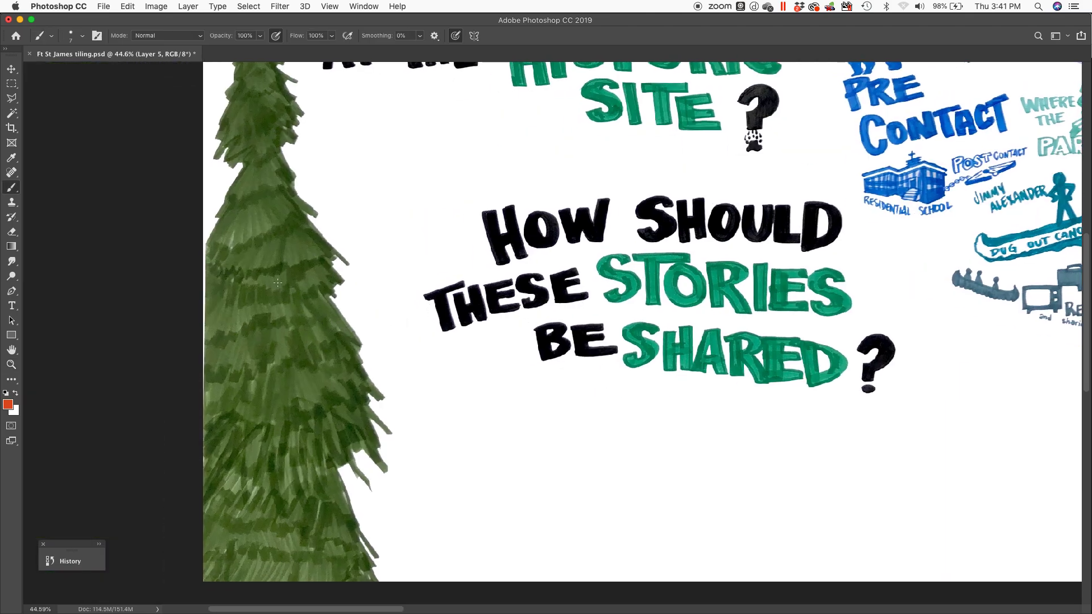
pyautogui.press('s')
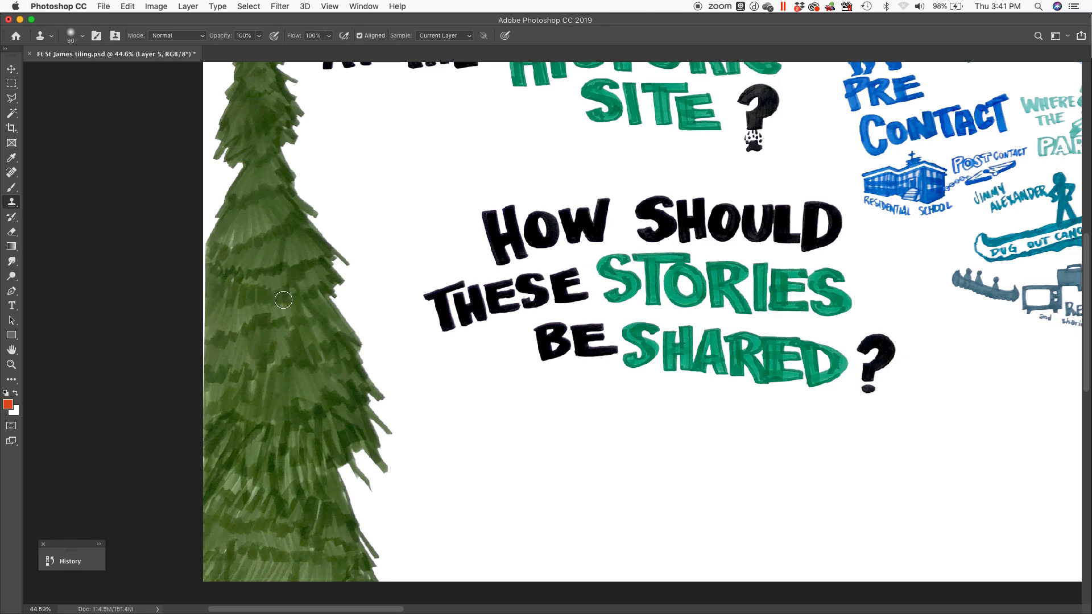
# Outline the large evergreen tree beside the headline questions with a closed polygonal lasso selection extending past the canvas edge
pyautogui.press('super+minus')
pyautogui.press('super+minus')
pyautogui.press('l')
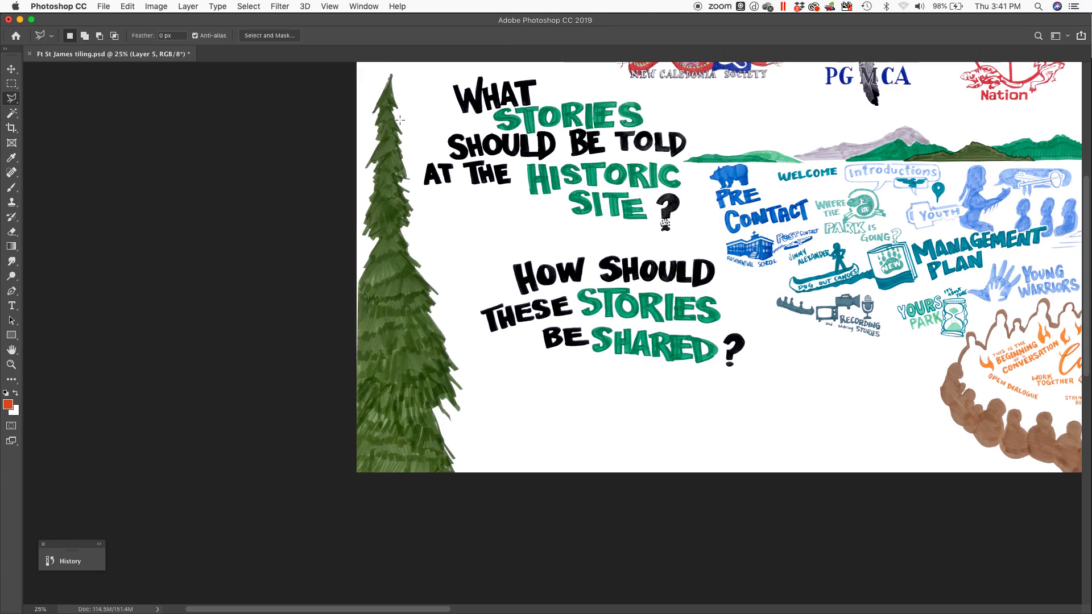
pyautogui.click(409, 83)
pyautogui.click(488, 415)
pyautogui.click(508, 518)
pyautogui.click(337, 508)
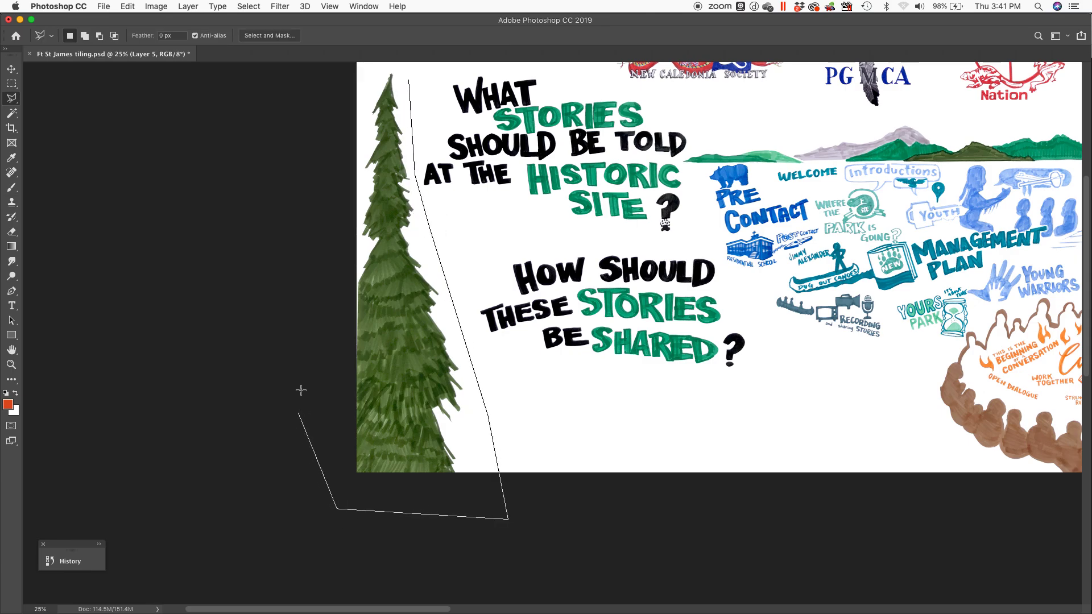
pyautogui.click(310, 115)
pyautogui.click(357, 79)
pyautogui.click(386, 69)
pyautogui.click(410, 76)
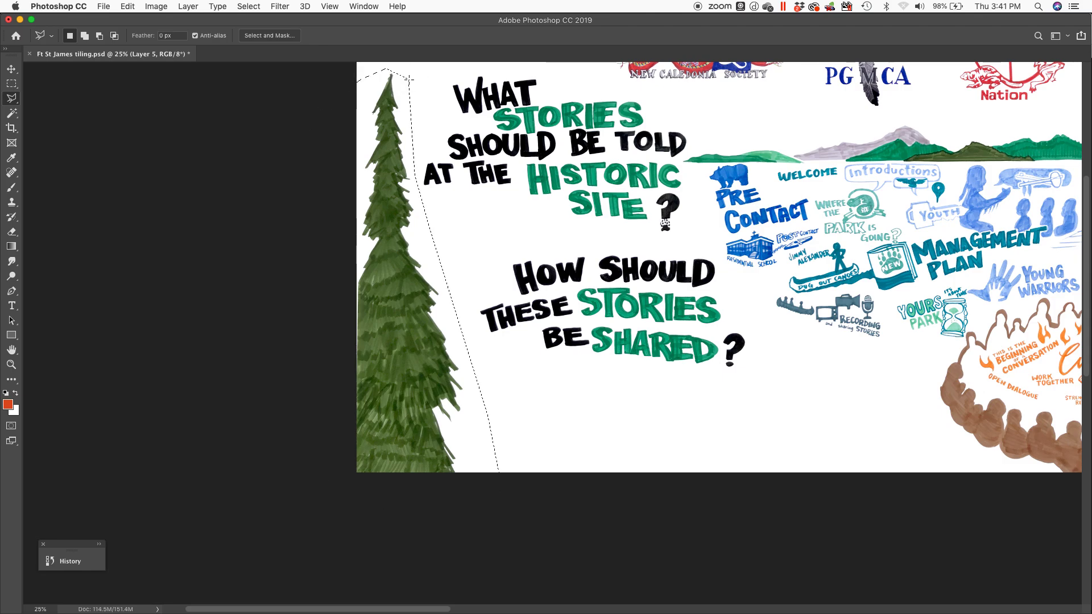
# Distort the tree by pulling its upper-left corner outward, to about 103.20% width and 100.33% height, apply the transform, and deselect
pyautogui.press('super+t')
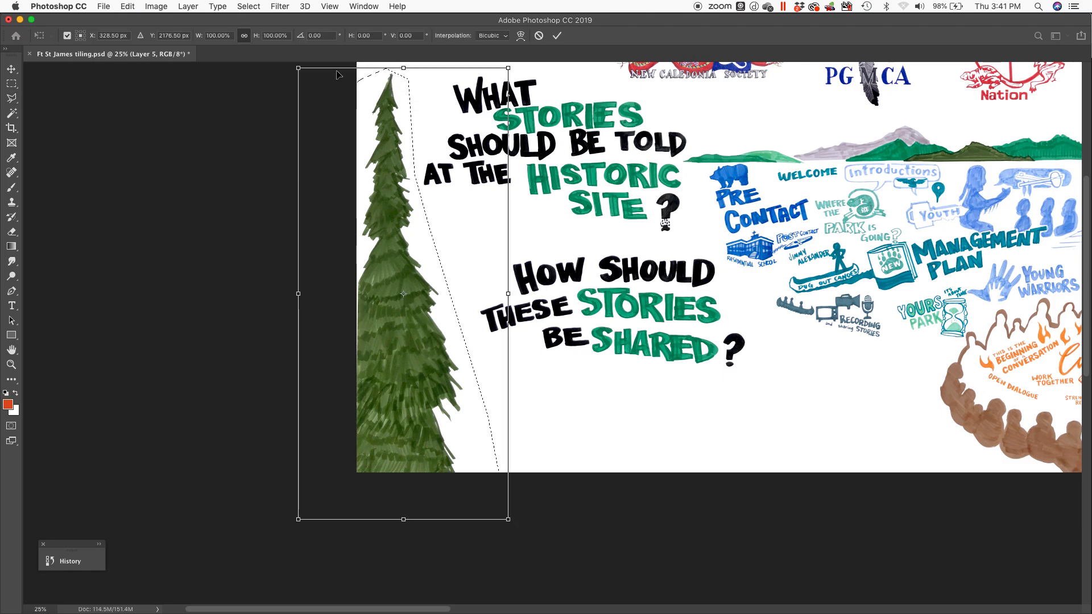
pyautogui.click(298, 69)
pyautogui.moveTo(298, 69); pyautogui.dragTo(292, 67)
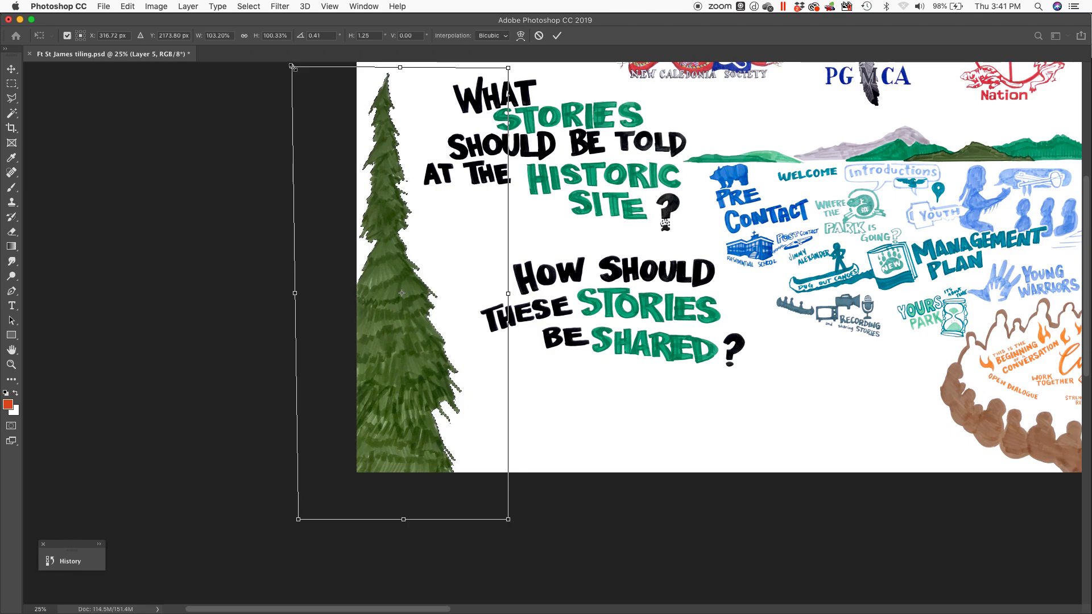
pyautogui.press('Return')
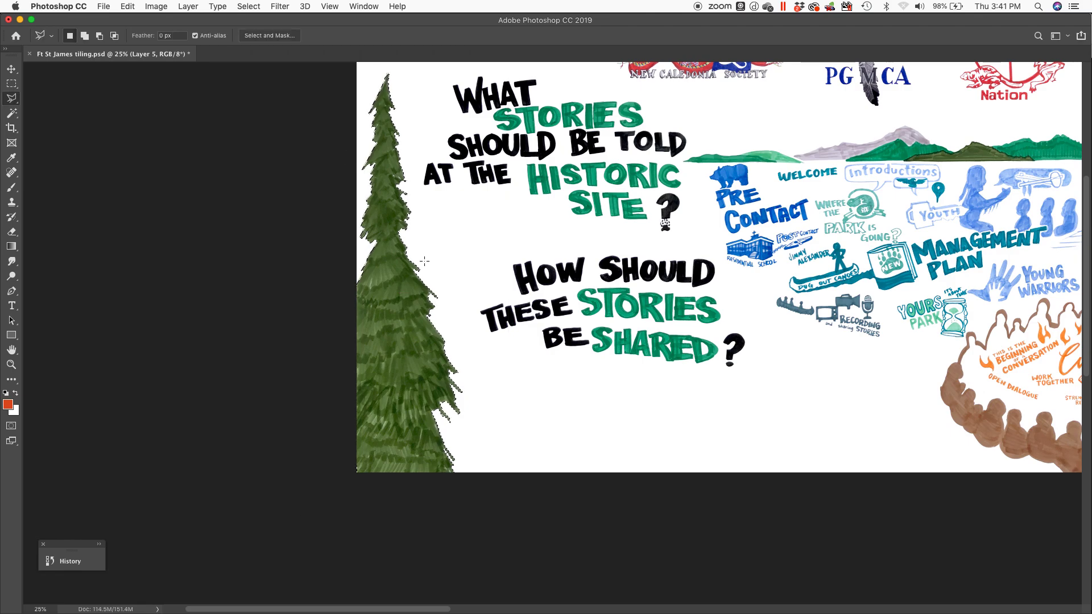
pyautogui.press('super+d')
# Examine the headline questions and the lake drawings up close, from the lower question across to the Management Plan lettering
pyautogui.press('z')
pyautogui.moveTo(298, 205); pyautogui.dragTo(689, 383)
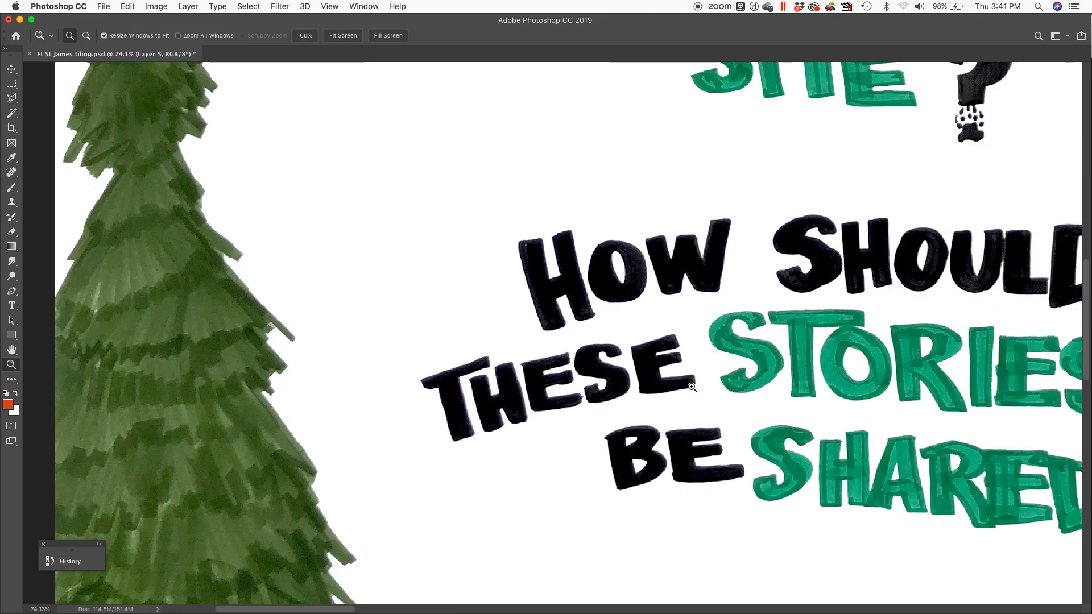
pyautogui.moveTo(631, 414); pyautogui.dragTo(759, 237)
pyautogui.moveTo(681, 250); pyautogui.dragTo(440, 307)
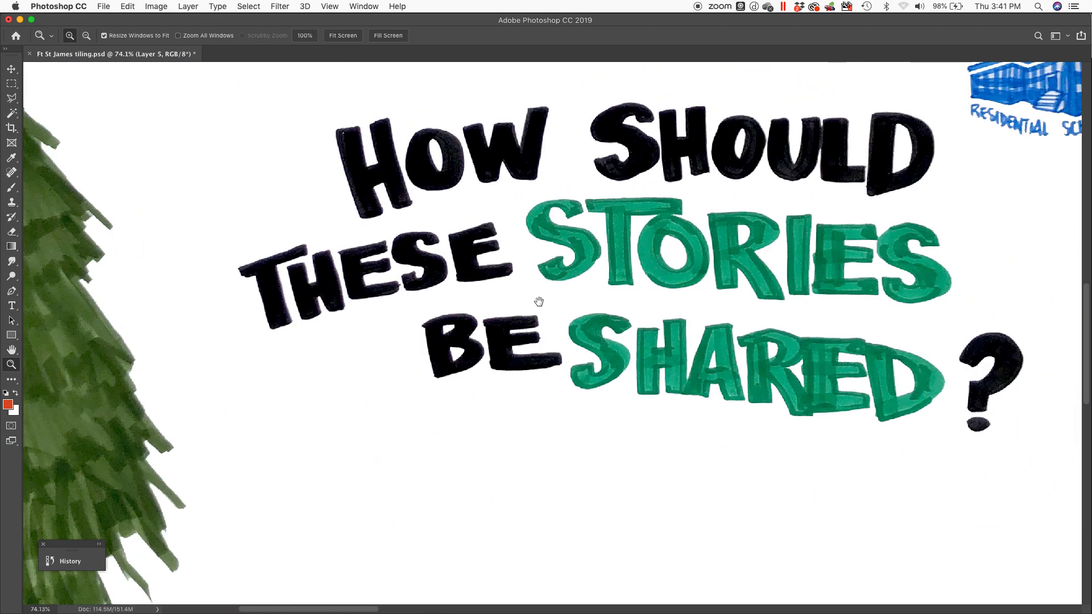
pyautogui.moveTo(646, 301); pyautogui.dragTo(319, 296)
pyautogui.moveTo(654, 276); pyautogui.dragTo(298, 307)
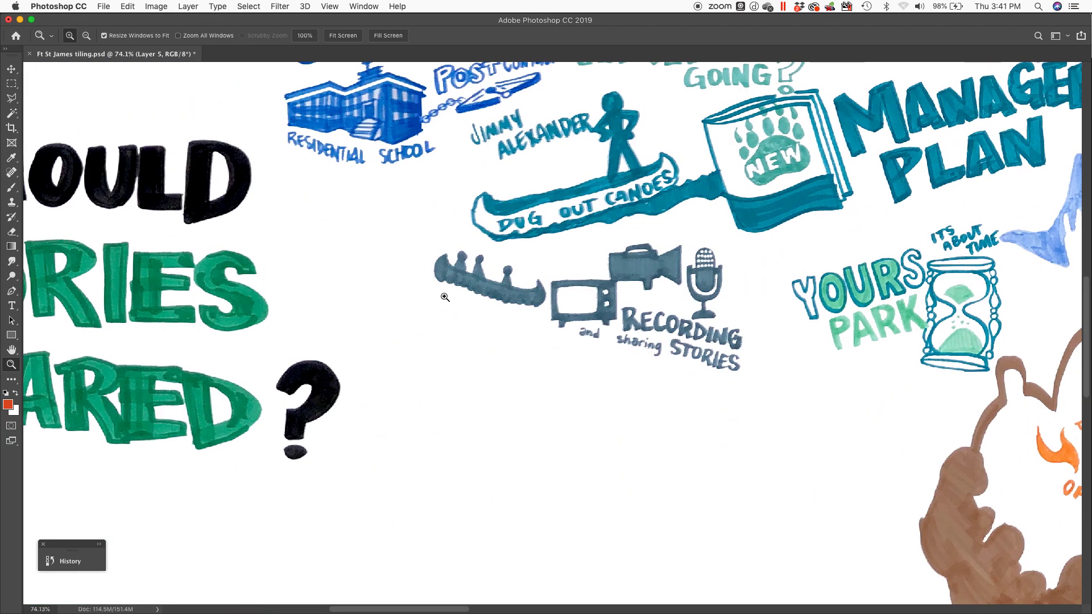
pyautogui.moveTo(559, 281); pyautogui.dragTo(386, 359)
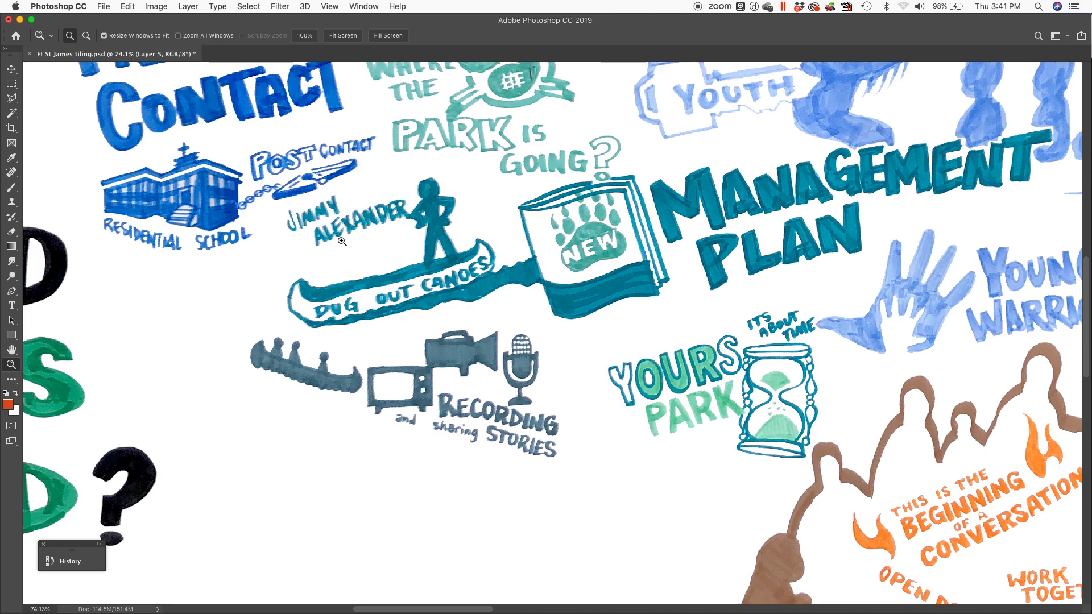
pyautogui.moveTo(384, 227); pyautogui.dragTo(337, 295)
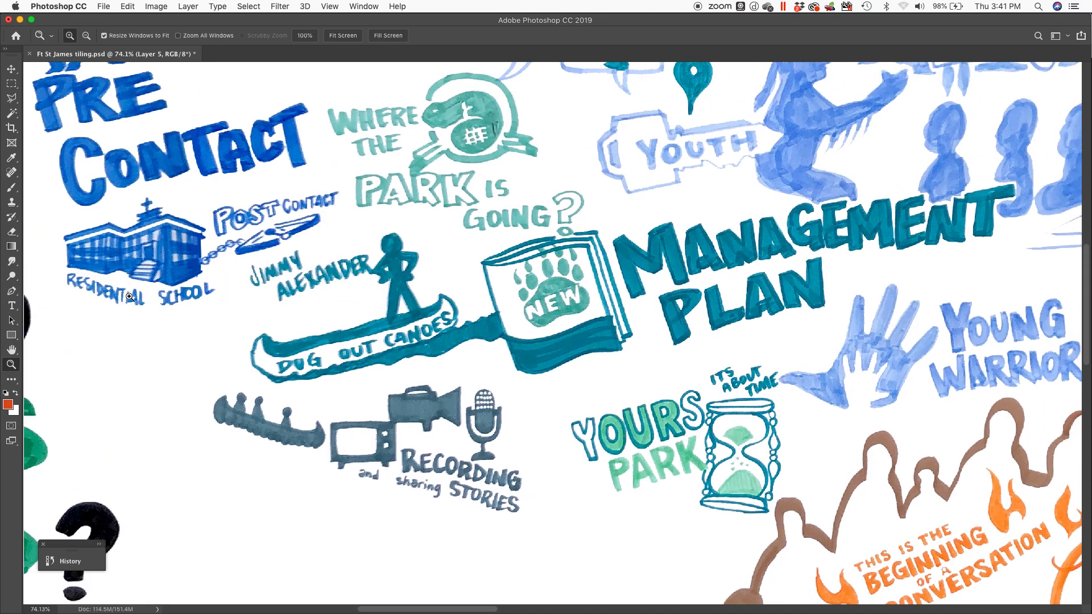
pyautogui.moveTo(373, 274); pyautogui.dragTo(209, 325)
pyautogui.moveTo(604, 311); pyautogui.dragTo(322, 244)
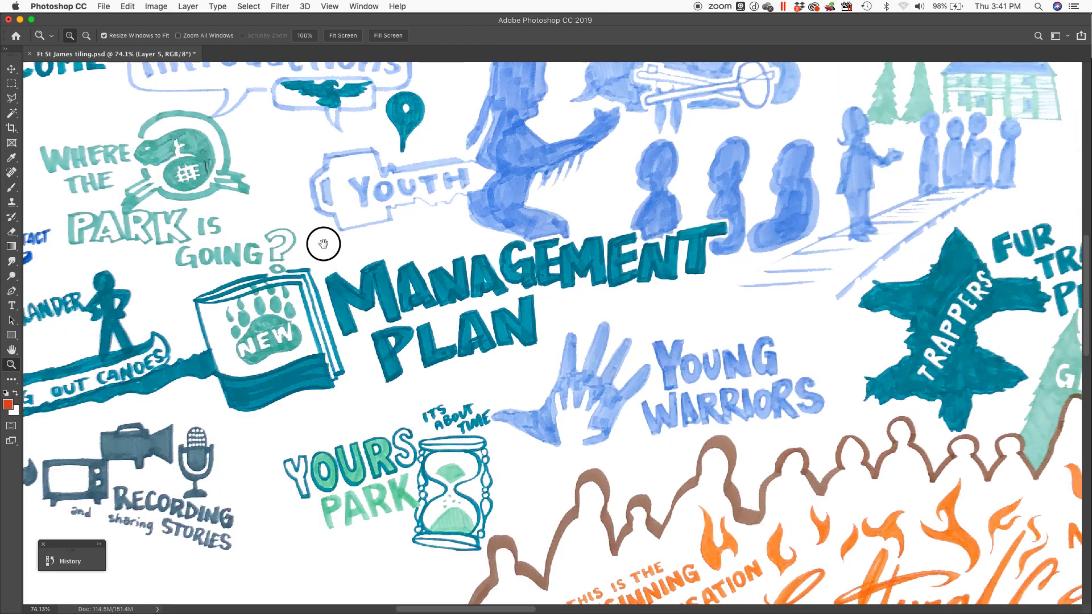
# Inspect the orange Cultural Centre lettering, flames and story captions inside the brown crowd circle
pyautogui.moveTo(710, 421); pyautogui.dragTo(525, 312)
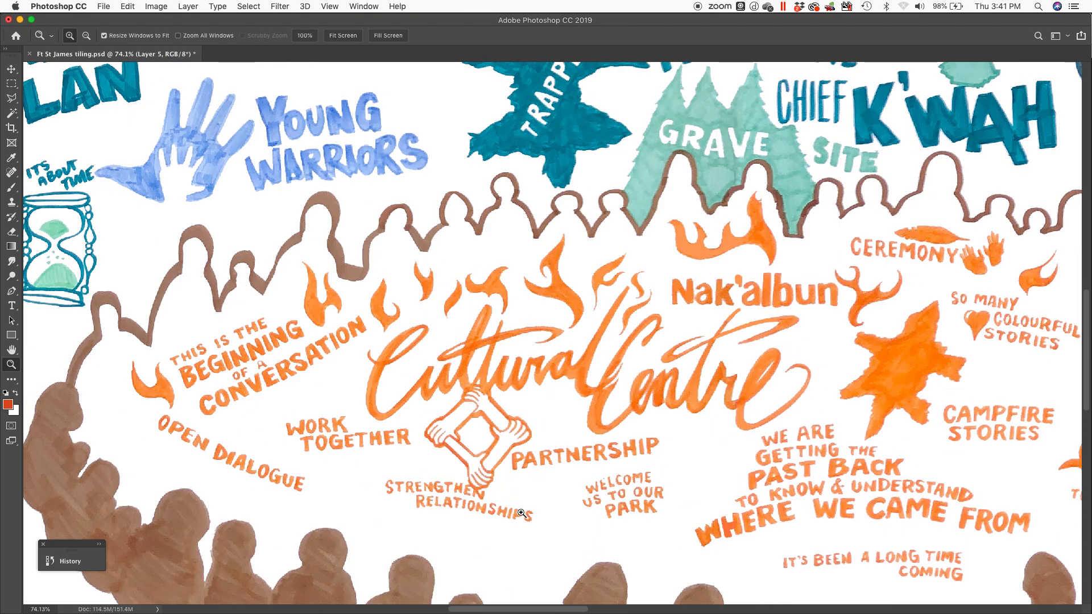
pyautogui.moveTo(634, 465); pyautogui.dragTo(352, 419)
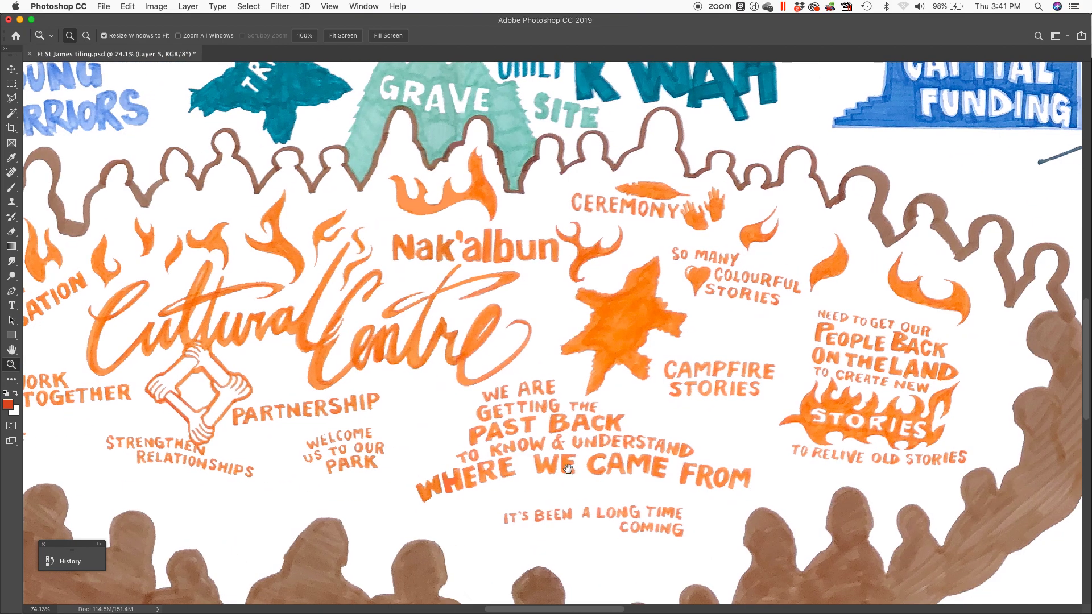
pyautogui.moveTo(719, 443); pyautogui.dragTo(453, 390)
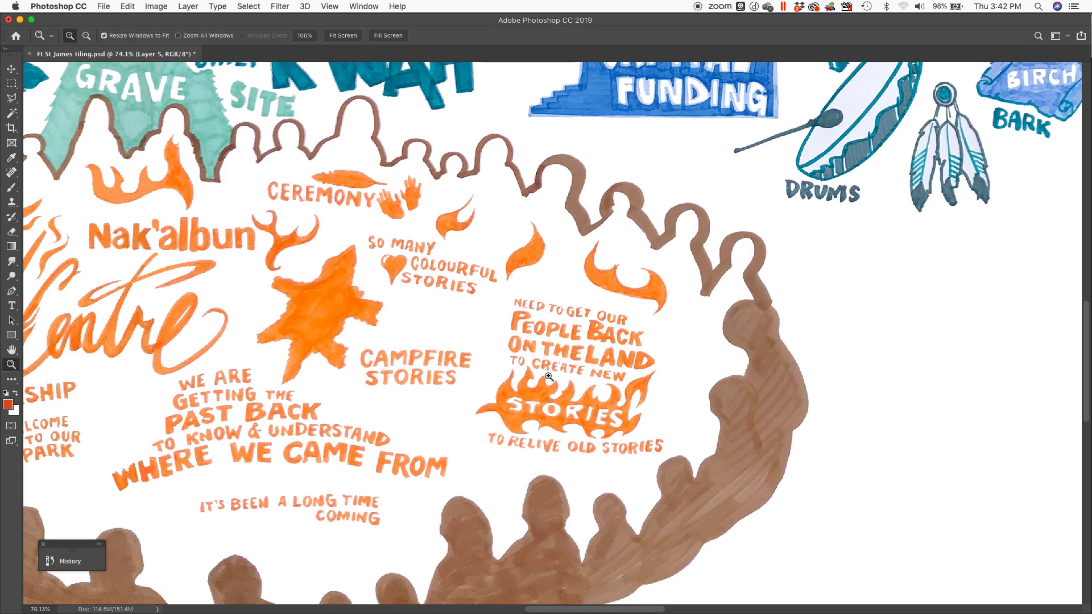
pyautogui.moveTo(509, 300); pyautogui.dragTo(412, 399)
pyautogui.moveTo(406, 320); pyautogui.dragTo(589, 344)
pyautogui.moveTo(345, 413); pyautogui.dragTo(563, 327)
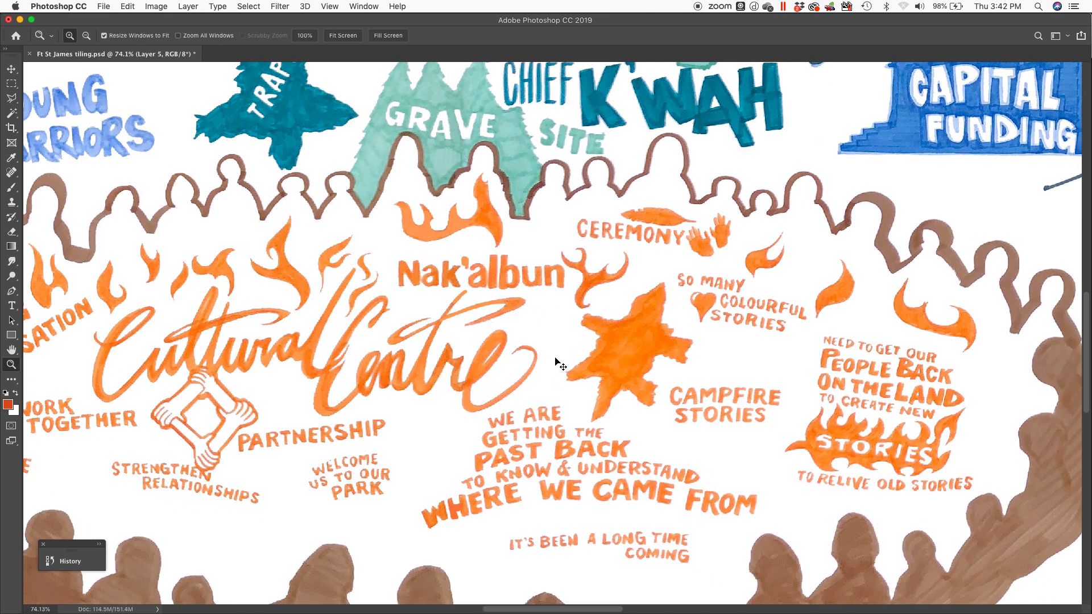
pyautogui.press('super+u')
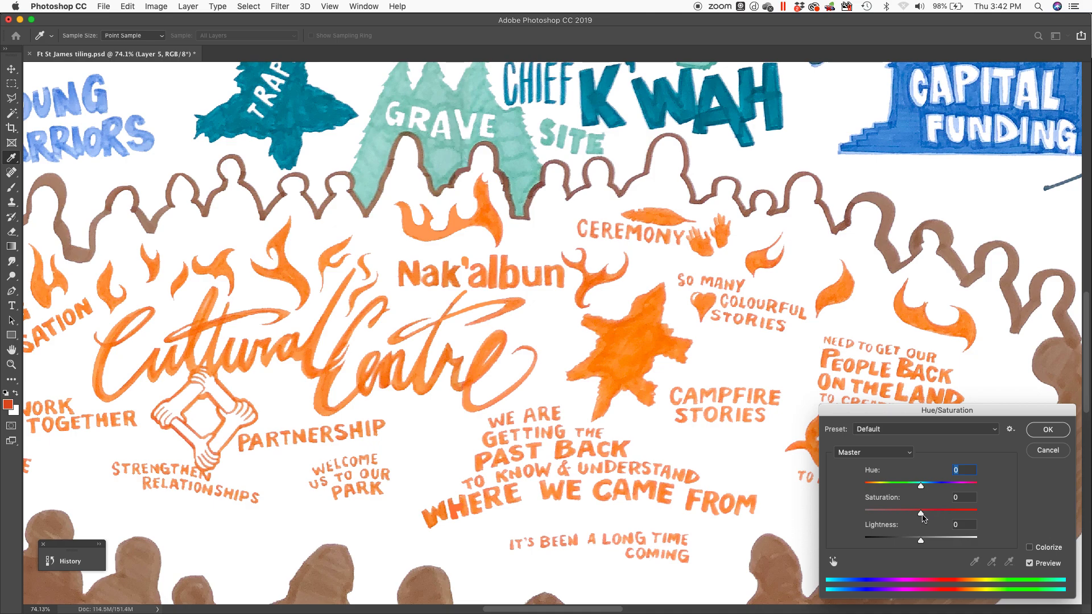
pyautogui.moveTo(921, 514)
pyautogui.mouseDown()
pyautogui.moveTo(985, 512)
pyautogui.moveTo(886, 510)
pyautogui.moveTo(921, 506)
pyautogui.mouseUp()
pyautogui.click(1047, 451)
pyautogui.press('z')
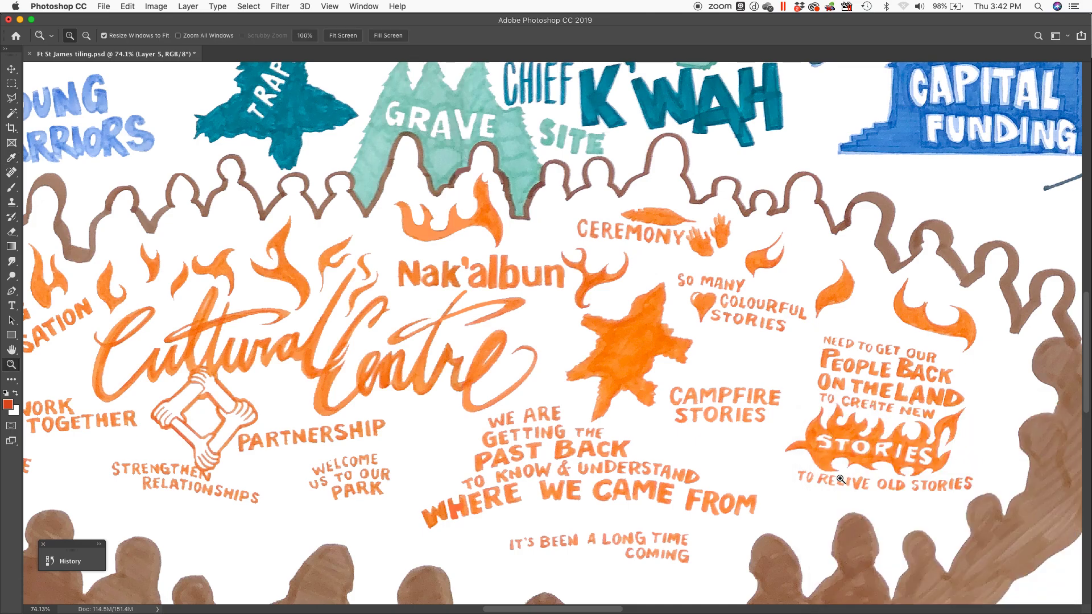
# Raise the whole banner's master saturation to about +17 with Hue/Saturation and apply it
pyautogui.press('super+0')
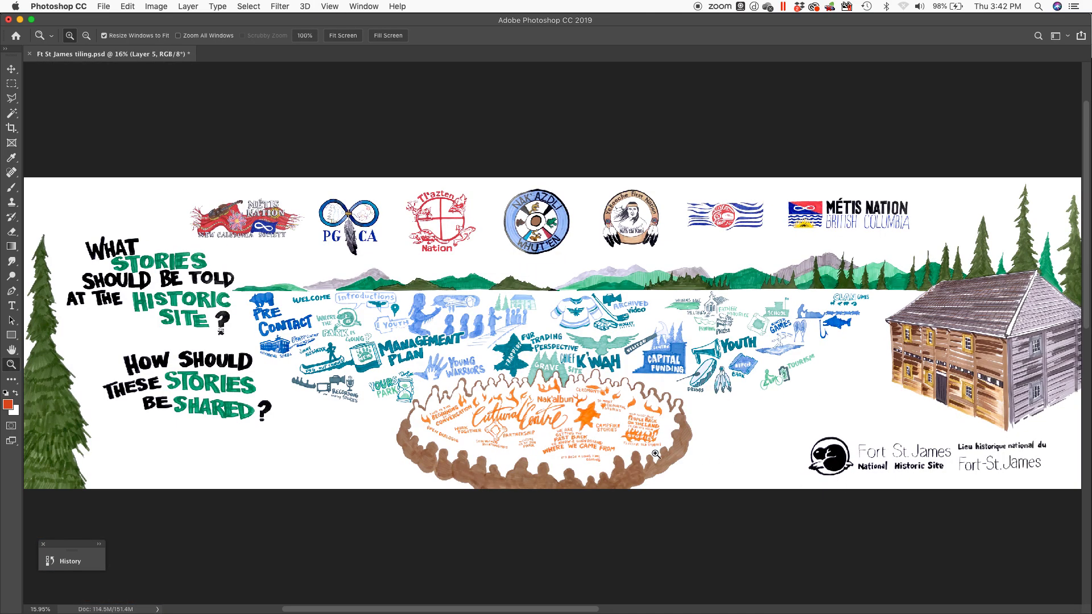
pyautogui.press('super+u')
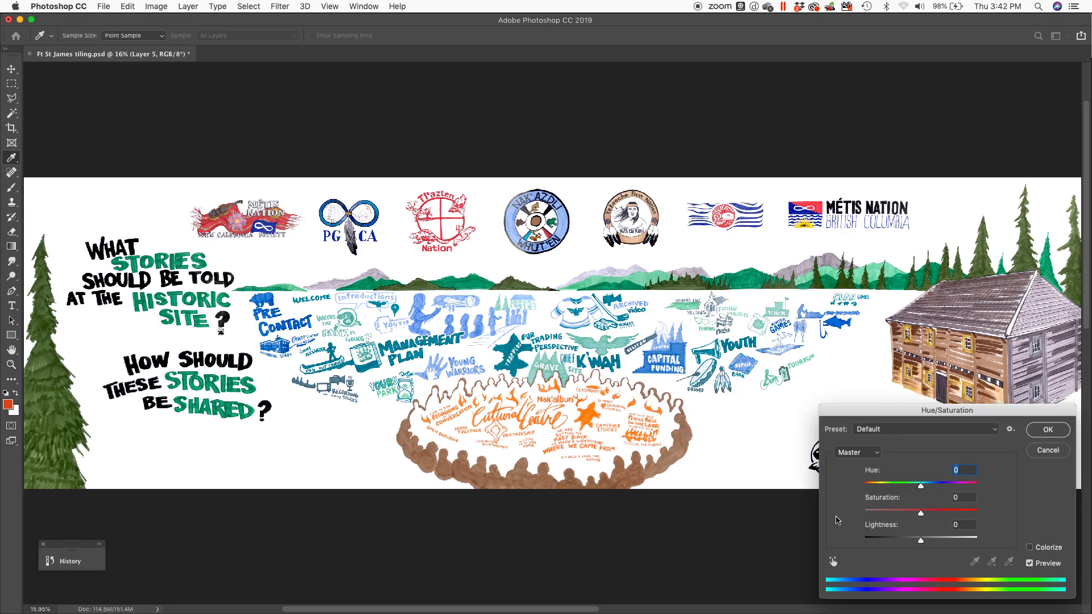
pyautogui.moveTo(921, 518); pyautogui.dragTo(931, 516)
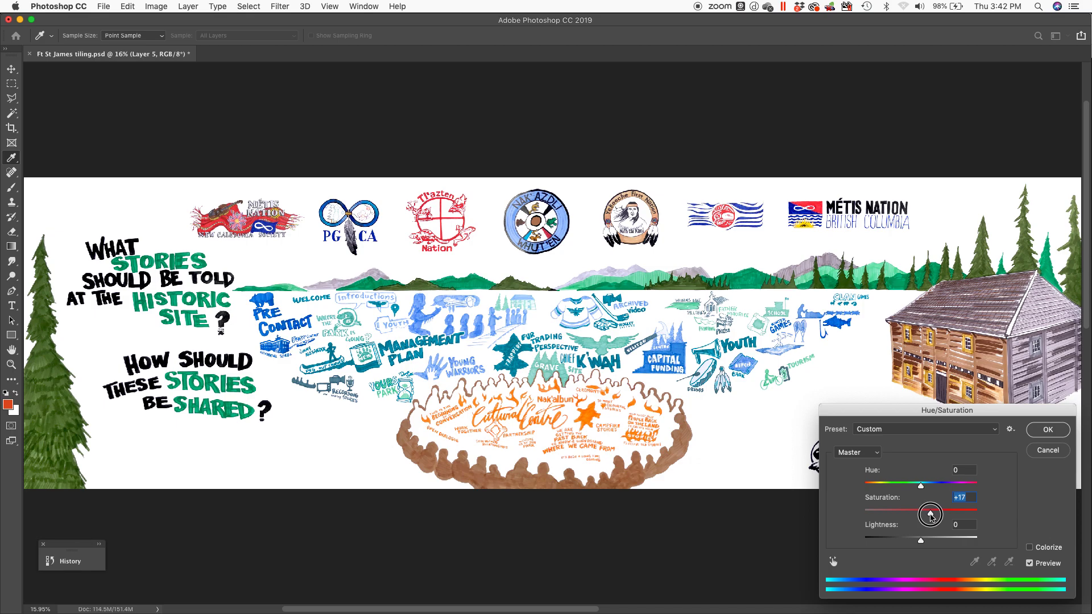
pyautogui.moveTo(931, 516); pyautogui.dragTo(933, 517)
pyautogui.moveTo(932, 518); pyautogui.dragTo(932, 517)
pyautogui.click(1033, 431)
pyautogui.press('z')
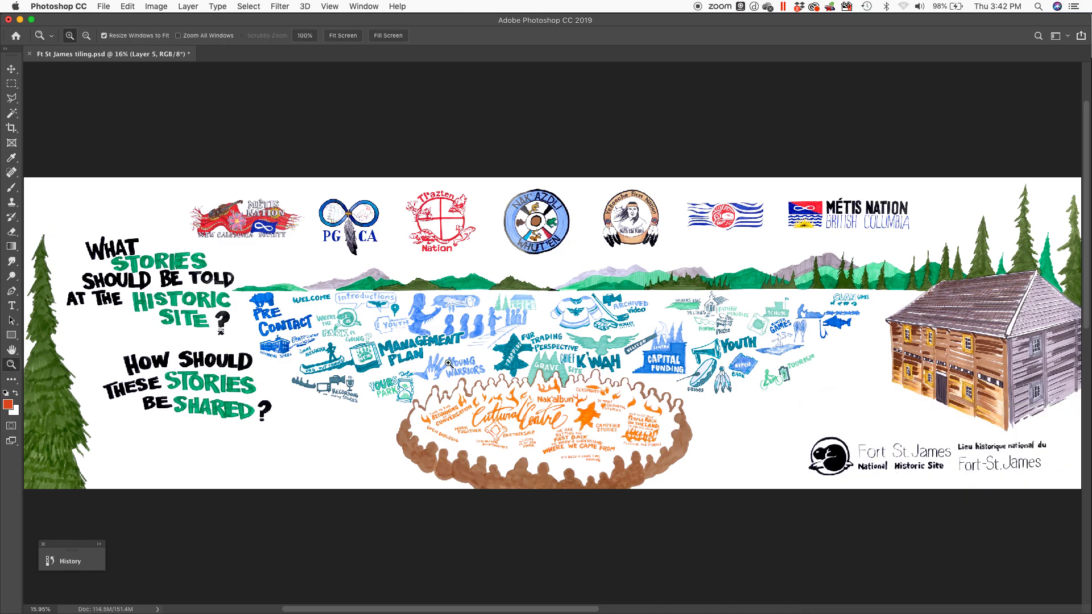
# Check the more saturated orange lettering, flames and brown crowd figures in the Cultural Centre circle at close range
pyautogui.moveTo(494, 365); pyautogui.dragTo(617, 443)
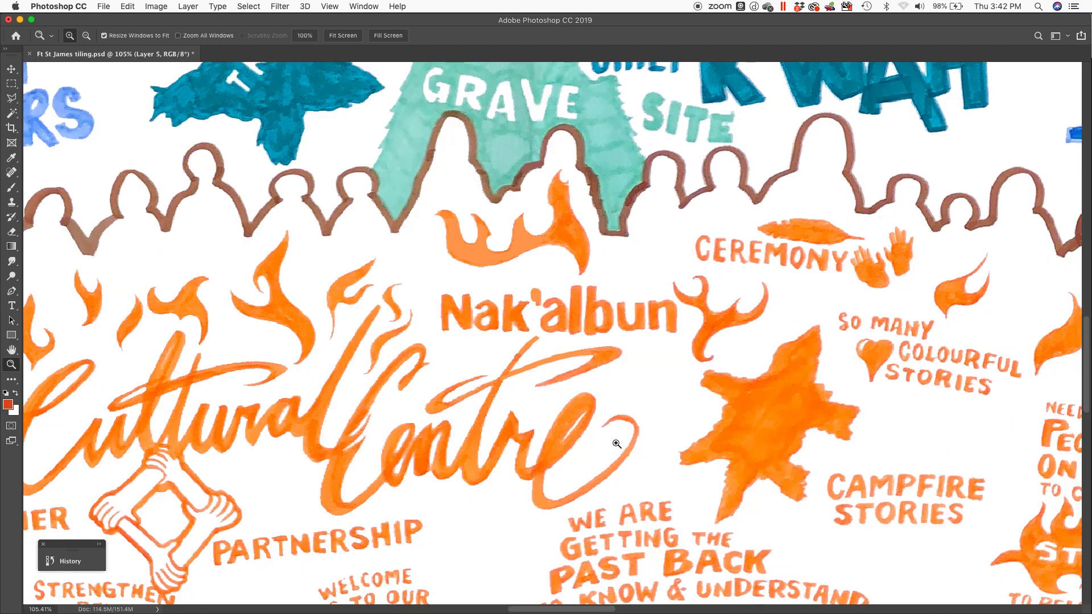
pyautogui.moveTo(591, 399); pyautogui.dragTo(434, 382)
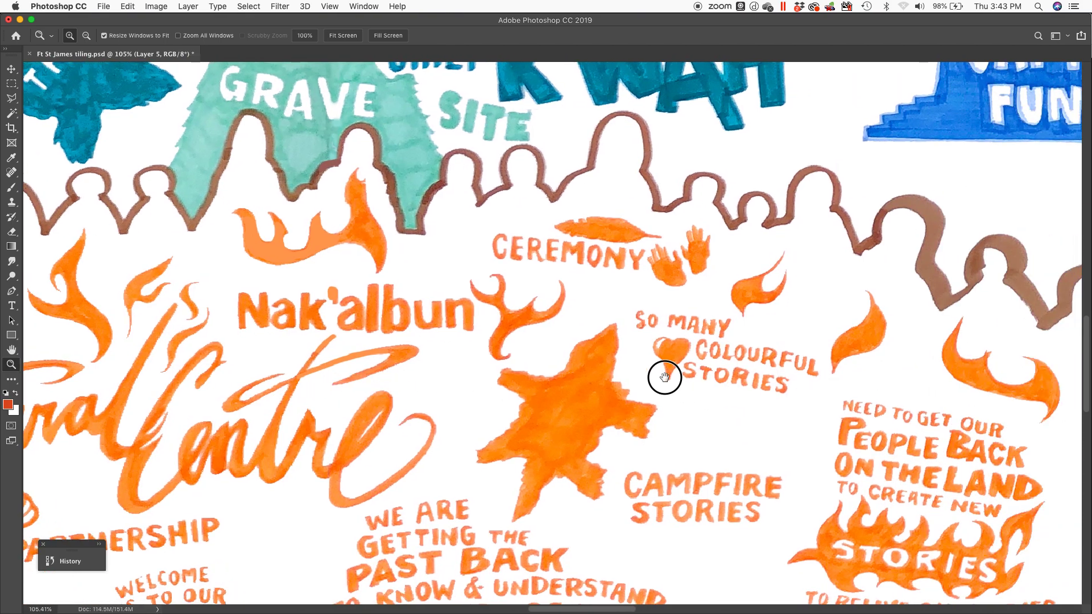
pyautogui.moveTo(665, 370); pyautogui.dragTo(573, 345)
pyautogui.moveTo(686, 323); pyautogui.dragTo(483, 269)
pyautogui.moveTo(522, 419); pyautogui.dragTo(568, 276)
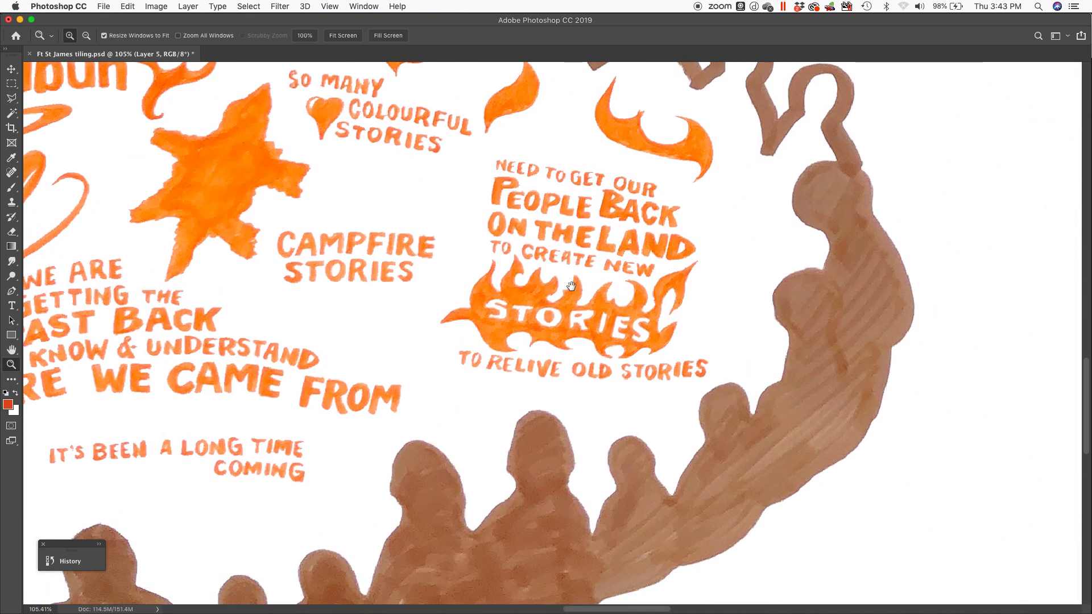
pyautogui.moveTo(569, 374); pyautogui.dragTo(622, 295)
pyautogui.moveTo(356, 341); pyautogui.dragTo(589, 373)
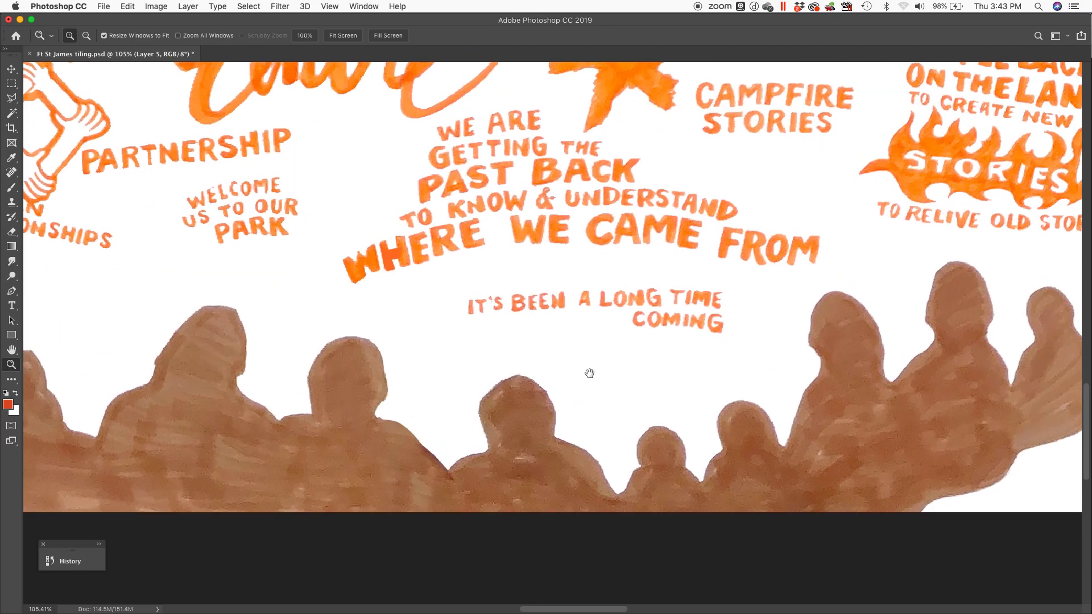
# Review the saturated colours of the hockey jersey, eagle and mountain drawings, and of the banner as a whole
pyautogui.moveTo(591, 143); pyautogui.dragTo(521, 275)
pyautogui.moveTo(512, 146); pyautogui.dragTo(568, 419)
pyautogui.moveTo(448, 400); pyautogui.dragTo(449, 453)
pyautogui.moveTo(416, 336); pyautogui.dragTo(436, 501)
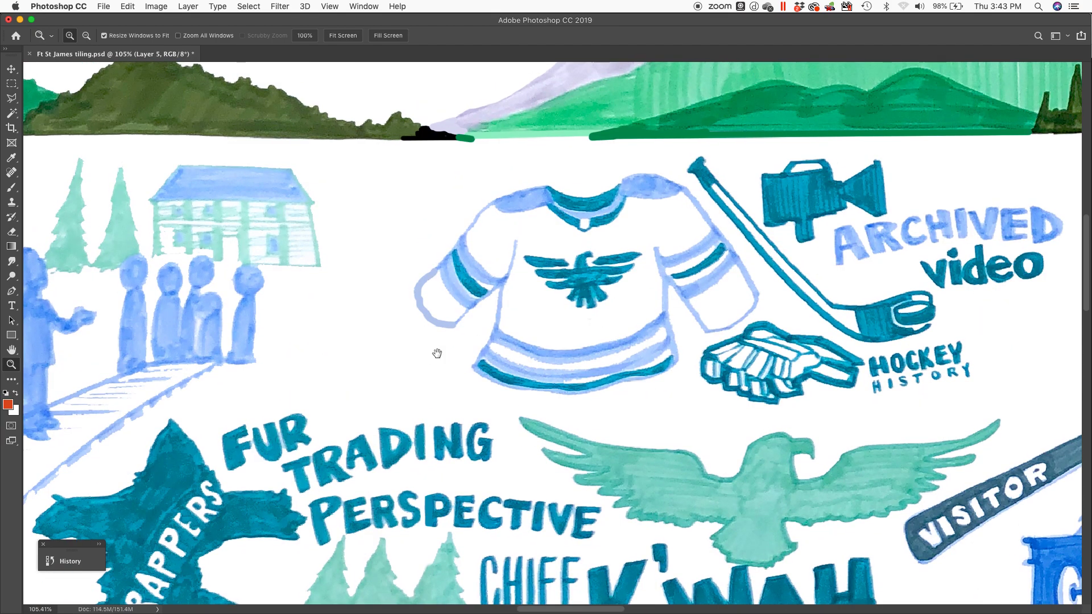
pyautogui.moveTo(436, 353); pyautogui.dragTo(437, 441)
pyautogui.moveTo(500, 296); pyautogui.dragTo(362, 350)
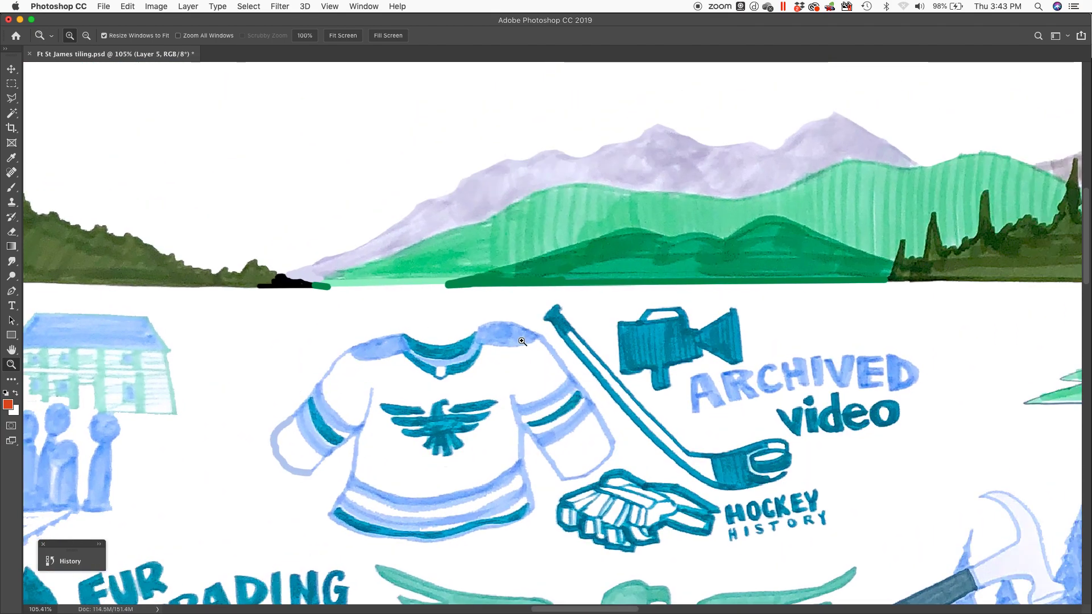
pyautogui.press('super+minus')
pyautogui.press('super+minus')
pyautogui.press('super+minus')
pyautogui.press('super+minus')
pyautogui.press('super+minus')
pyautogui.press('super+minus')
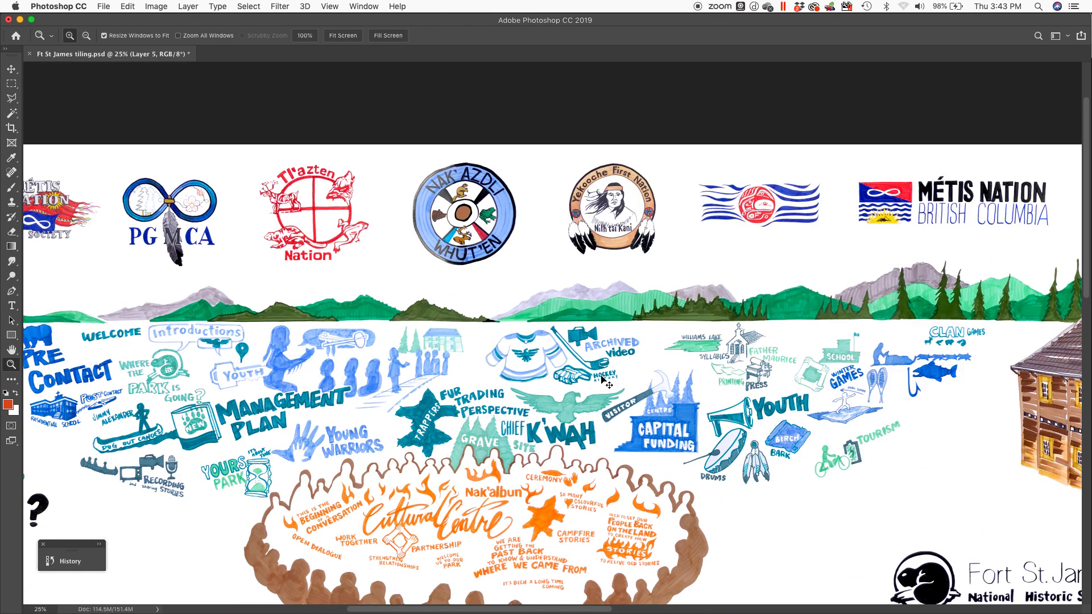
pyautogui.press('super+minus')
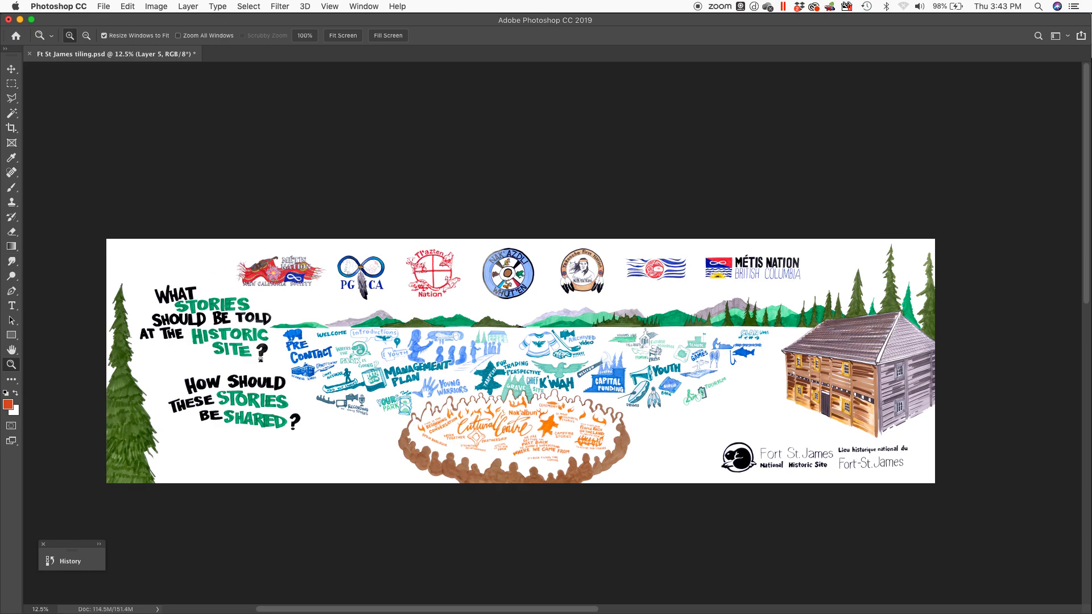
# Show the layer list beside the banner and hide the white background layer, Layer 4
pyautogui.press('F7')
pyautogui.moveTo(451, 165); pyautogui.dragTo(985, 128)
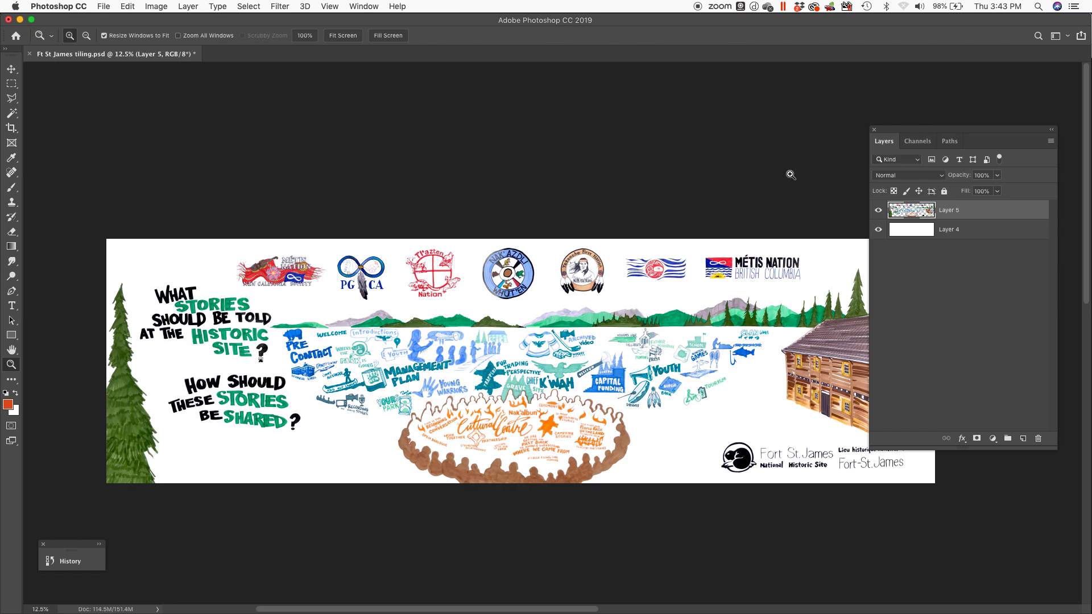
pyautogui.moveTo(791, 173); pyautogui.dragTo(725, 107)
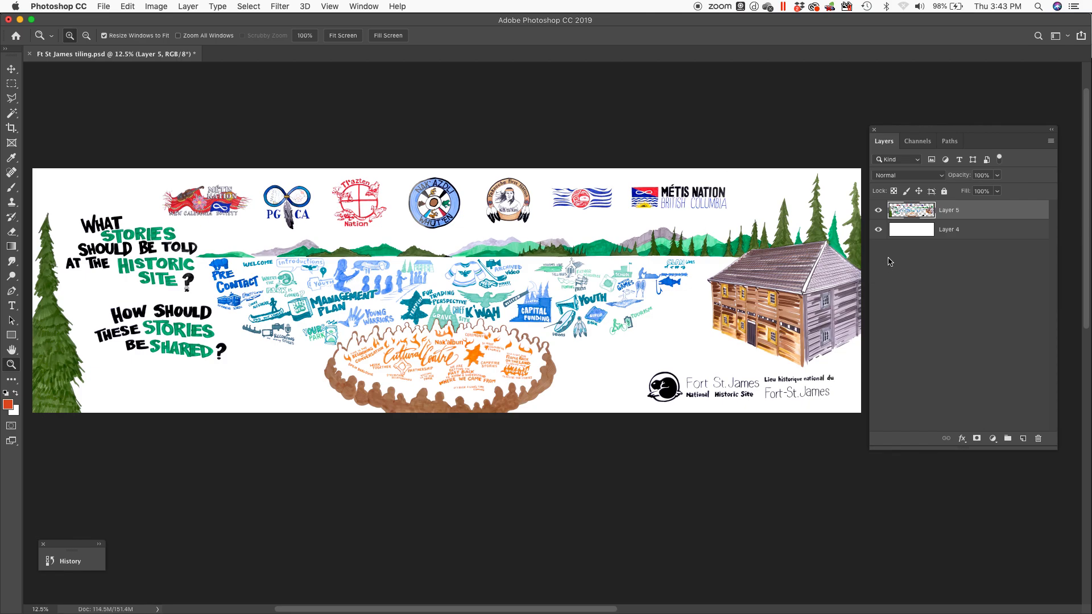
pyautogui.click(879, 229)
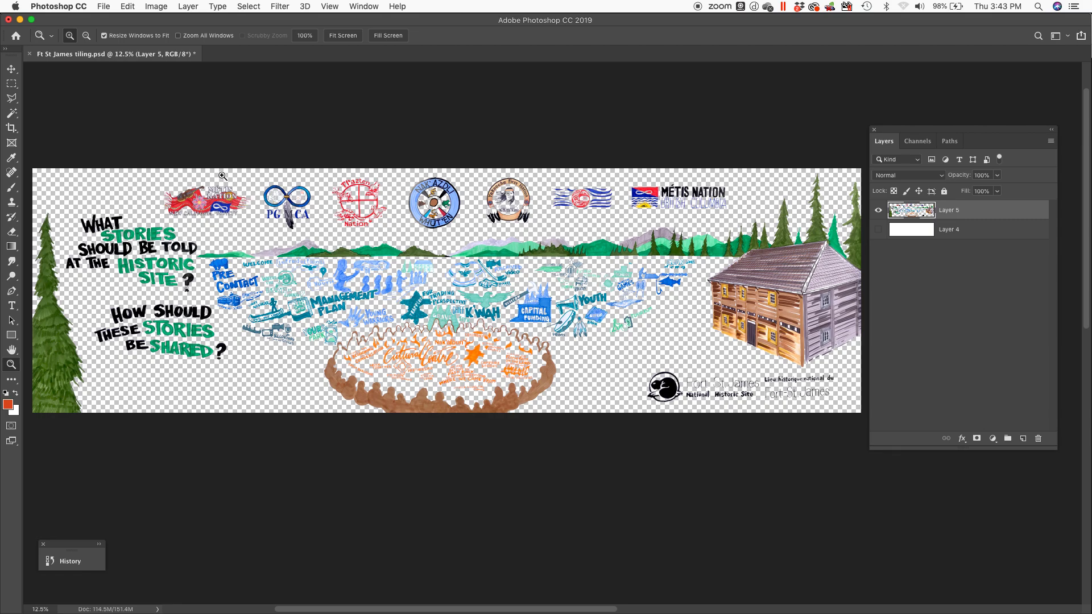
# Inspect the Tl'azten Nation and Nak'azdli Whut'en logos and the mountains below them against transparency
pyautogui.moveTo(222, 176); pyautogui.dragTo(542, 367)
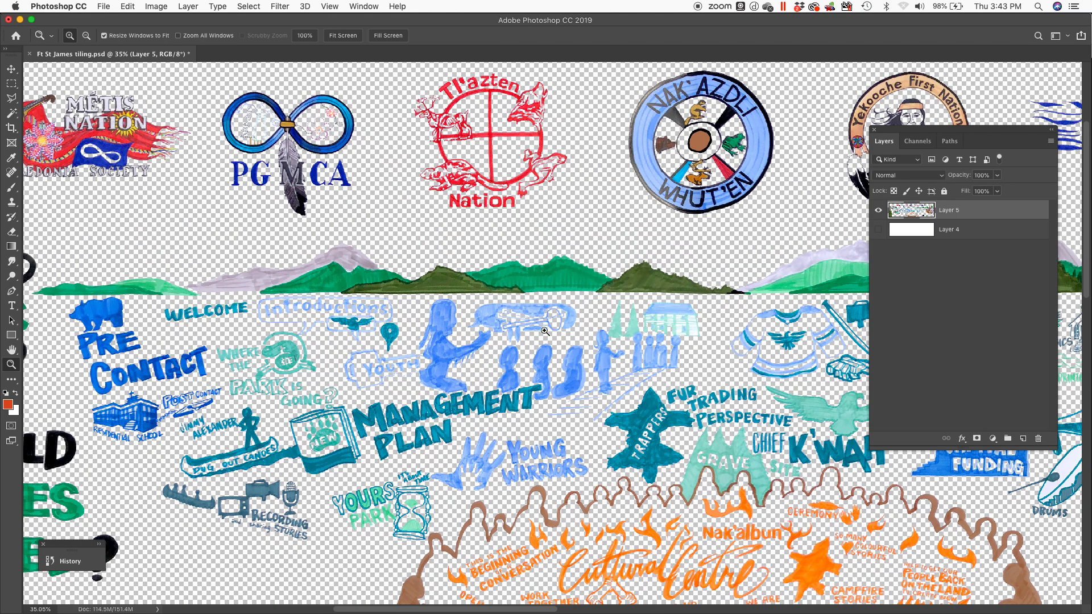
pyautogui.moveTo(401, 130); pyautogui.dragTo(597, 343)
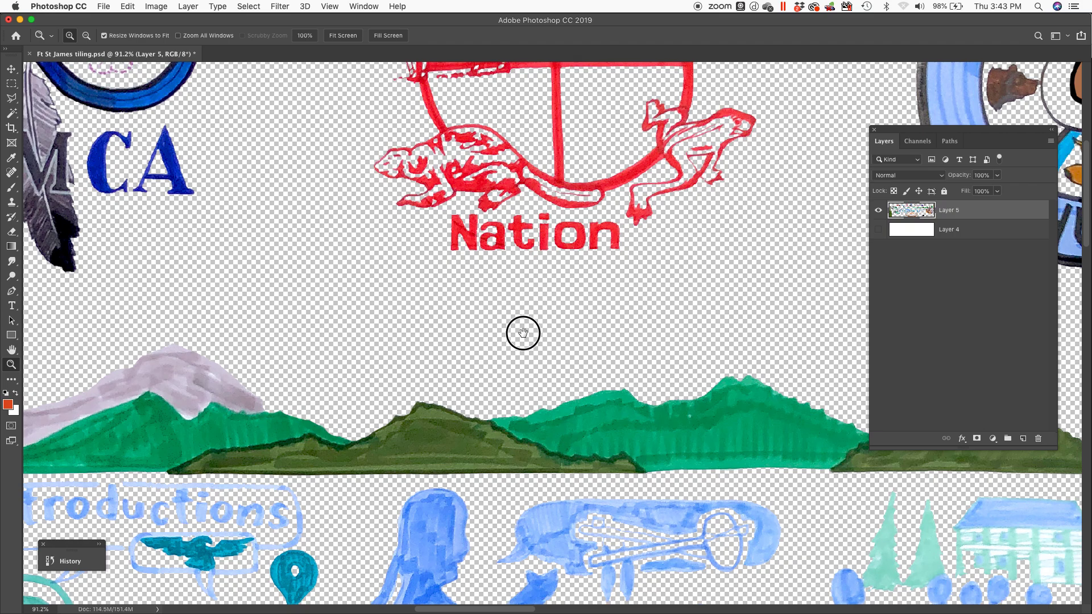
pyautogui.scroll(5, 519, 332)
pyautogui.hscroll(4, 512, 370)
pyautogui.hscroll(9, 517, 378)
pyautogui.scroll(-3, 517, 378)
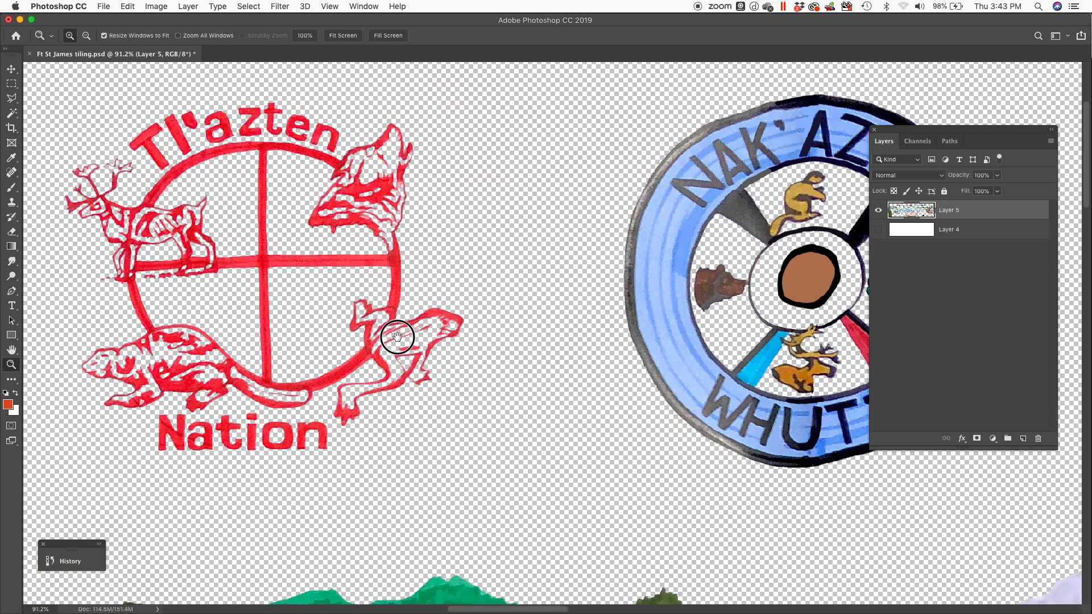
pyautogui.hscroll(4, 516, 374)
pyautogui.scroll(-2, 329, 292)
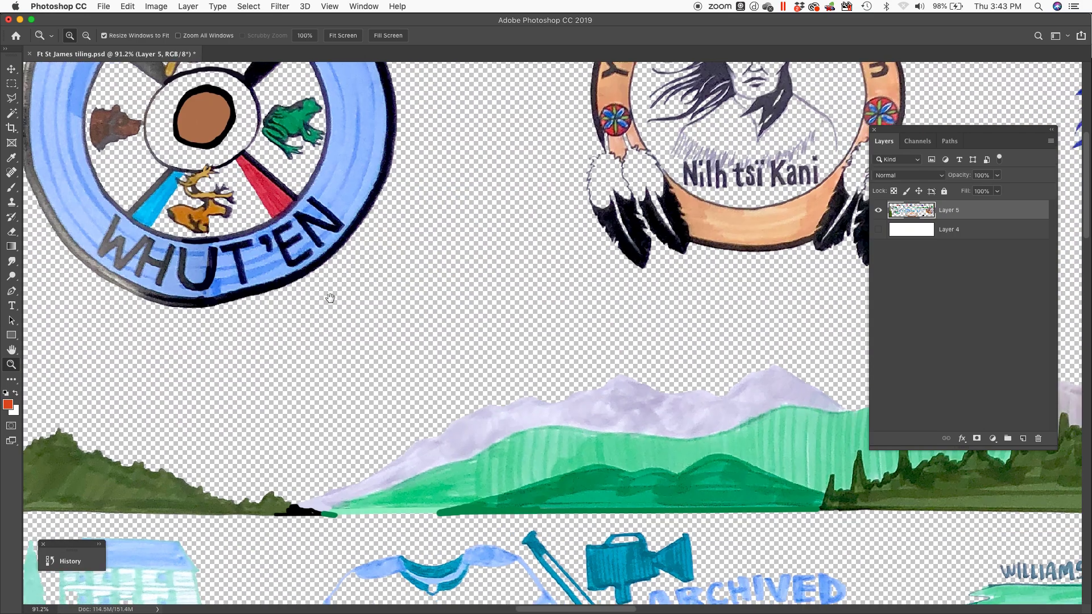
# Inspect the Yekooche First Nation logo, the red-and-blue wave emblem and the Métis Nation British Columbia flag against transparency
pyautogui.scroll(-2, 292, 280)
pyautogui.hscroll(6, 292, 280)
pyautogui.scroll(3, 378, 381)
pyautogui.scroll(5, 378, 381)
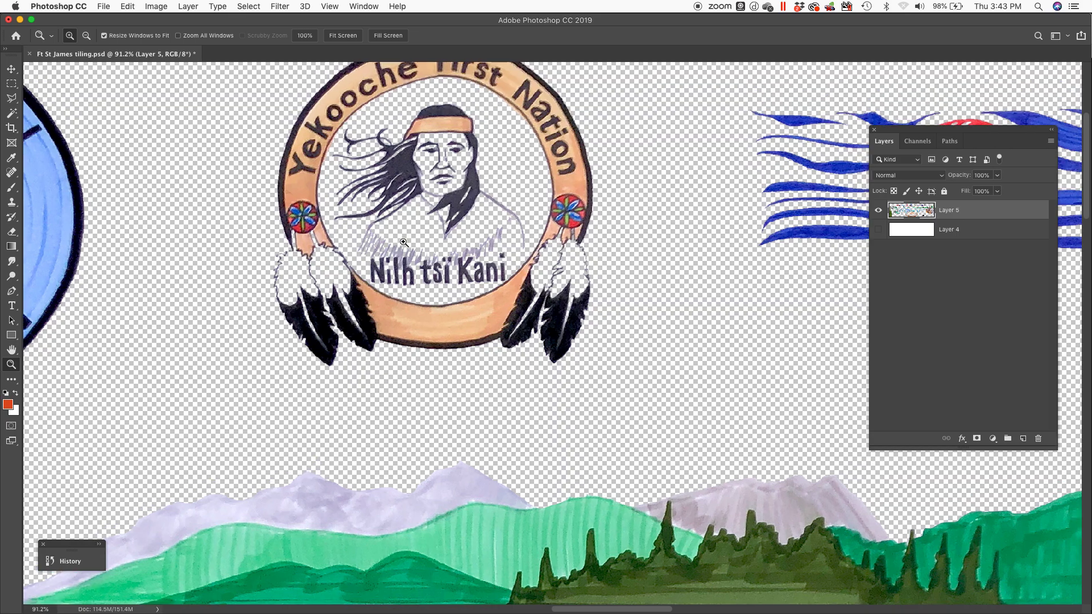
pyautogui.hscroll(-3, 360, 317)
pyautogui.hscroll(10, 482, 366)
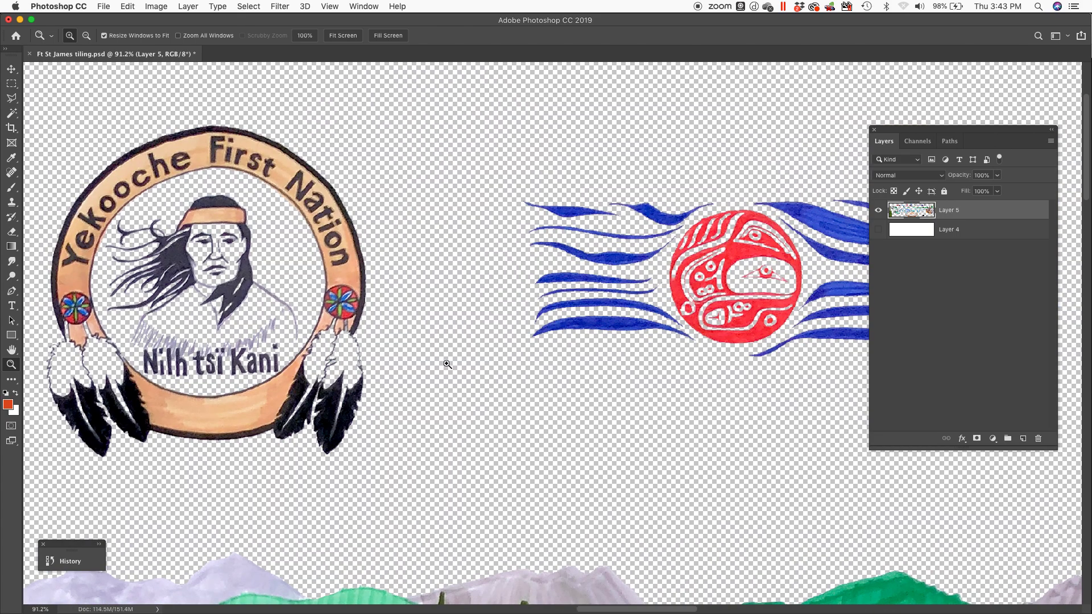
pyautogui.hscroll(12, 419, 359)
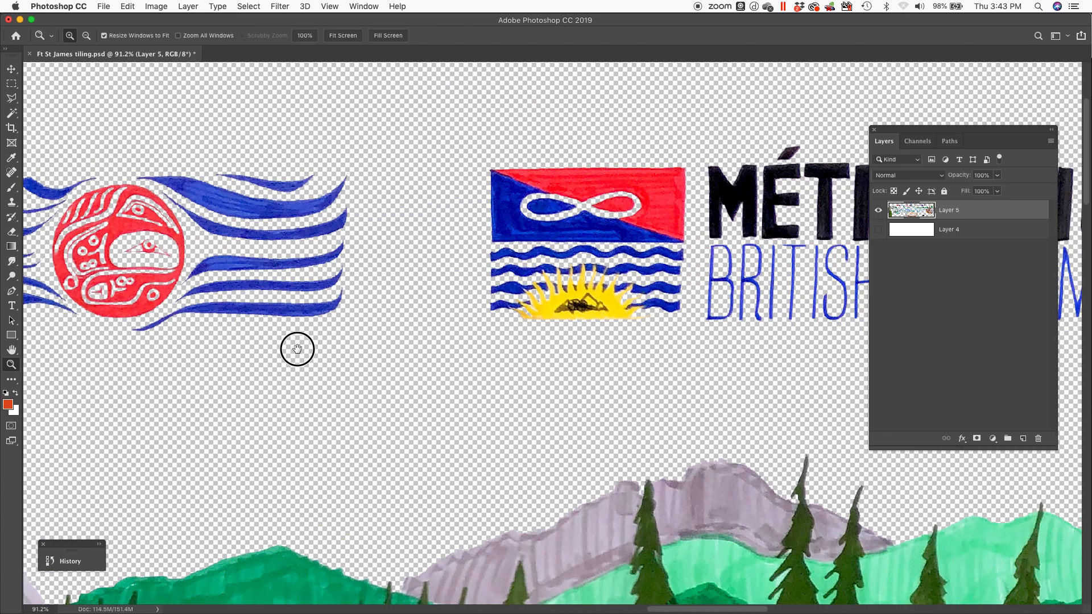
# Examine the evergreen trees, green hills and the log building's roof, walls and windows for transparent gaps
pyautogui.scroll(-3, 507, 360)
pyautogui.scroll(-6, 203, 298)
pyautogui.hscroll(5, 203, 298)
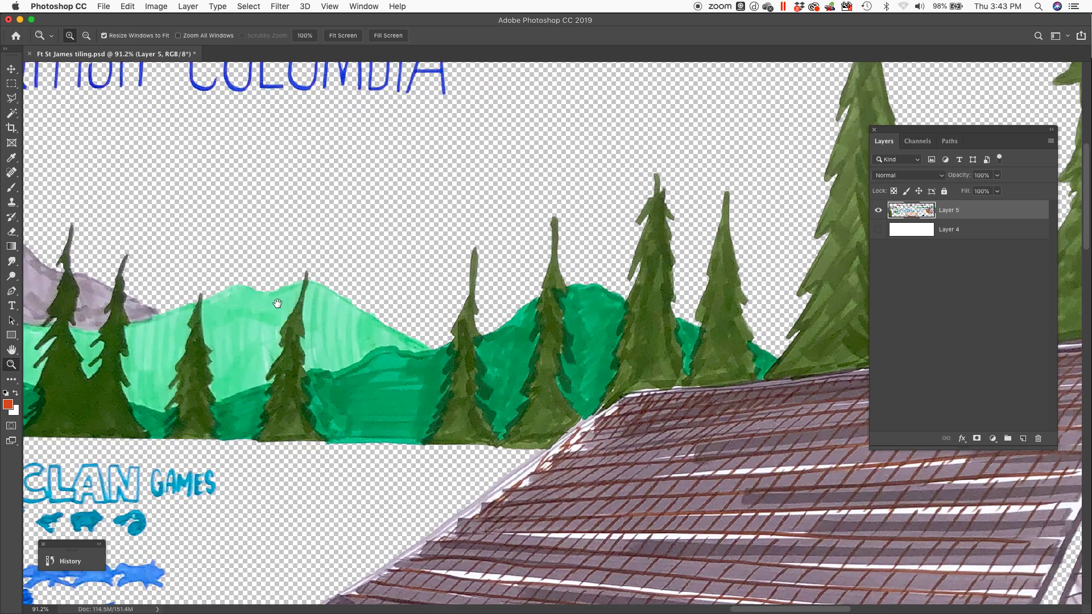
pyautogui.scroll(-4, 471, 405)
pyautogui.hscroll(5, 471, 405)
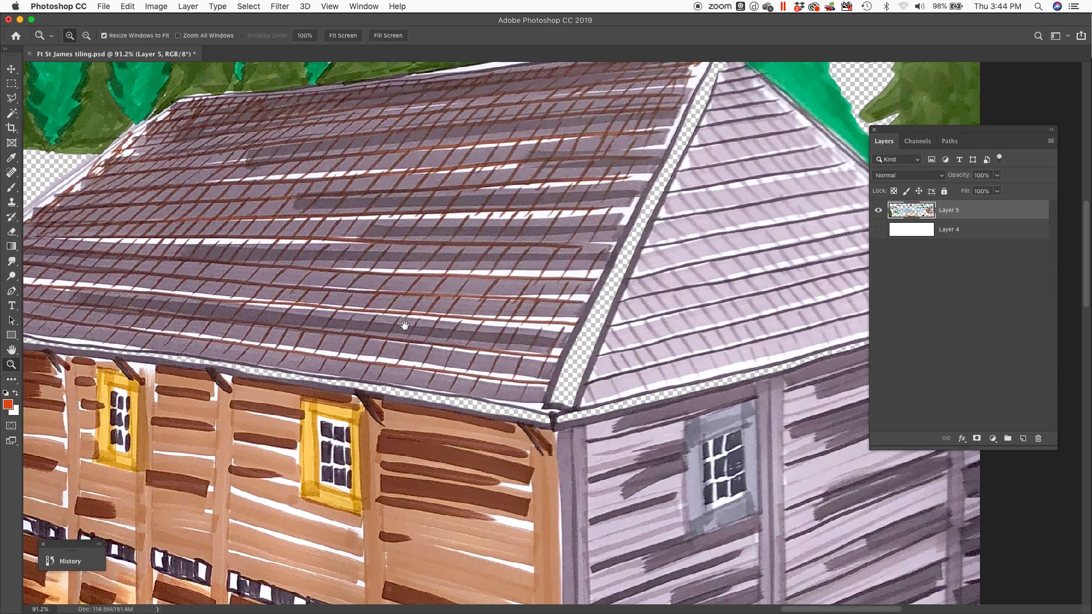
pyautogui.scroll(-4, 337, 375)
pyautogui.hscroll(3, 337, 375)
pyautogui.scroll(-5, 364, 248)
pyautogui.hscroll(-10, 364, 247)
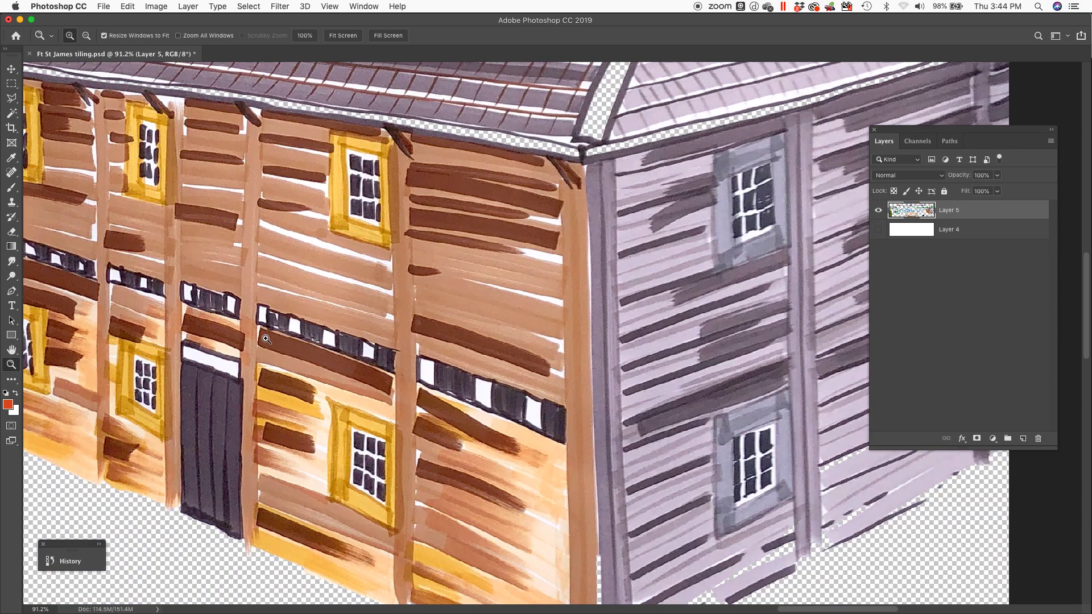
# Inspect the small blue and green drawings from Tourism and Winter Games across to Youth, Drums and Capital Funding against transparency
pyautogui.scroll(5, 529, 330)
pyautogui.hscroll(-18, 528, 330)
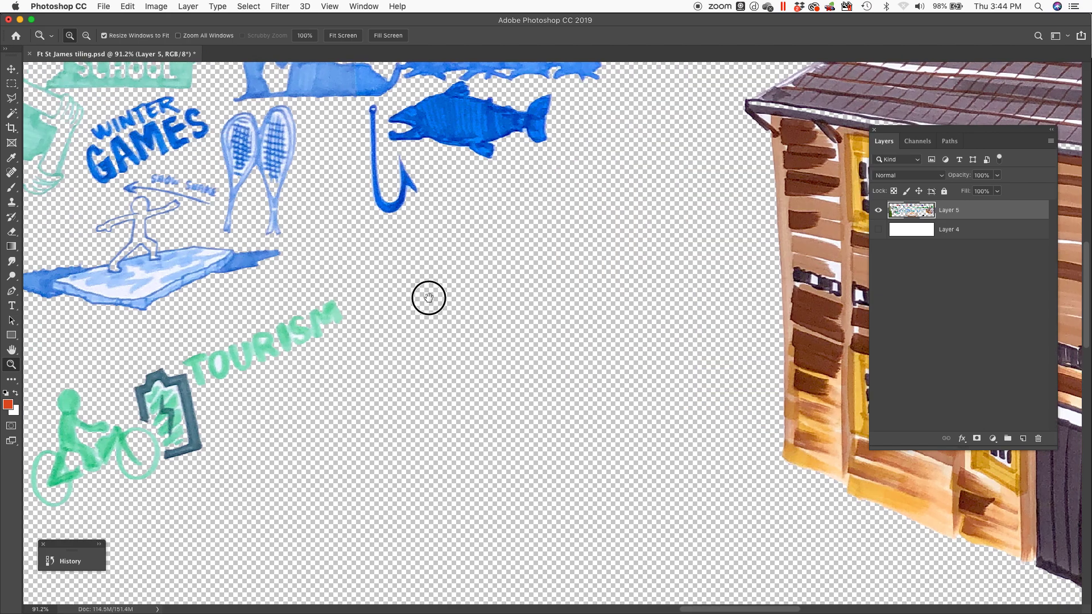
pyautogui.moveTo(287, 323); pyautogui.dragTo(585, 305)
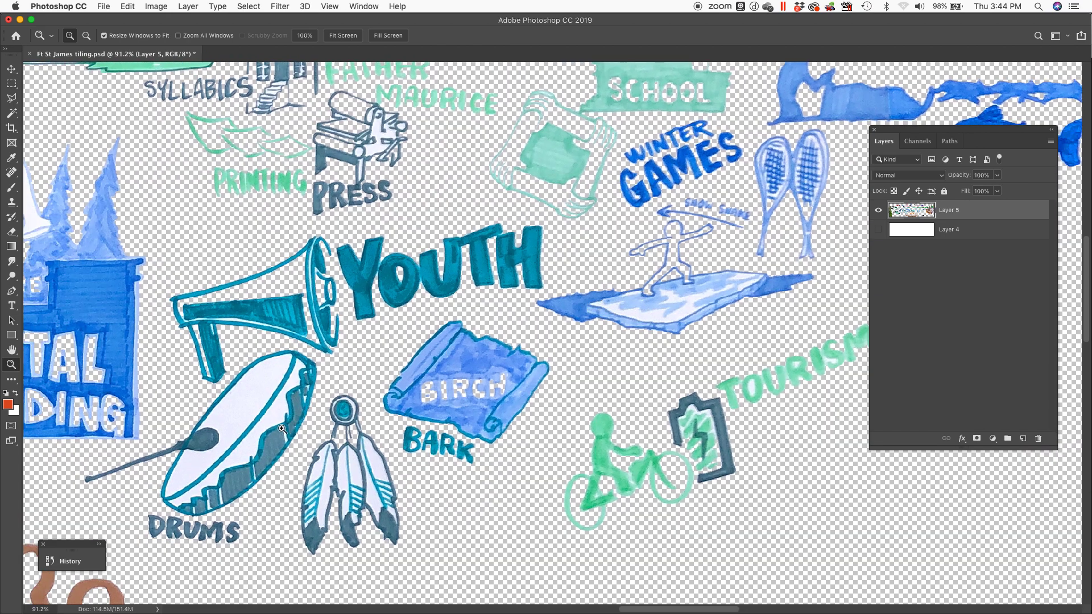
pyautogui.moveTo(258, 367); pyautogui.dragTo(634, 336)
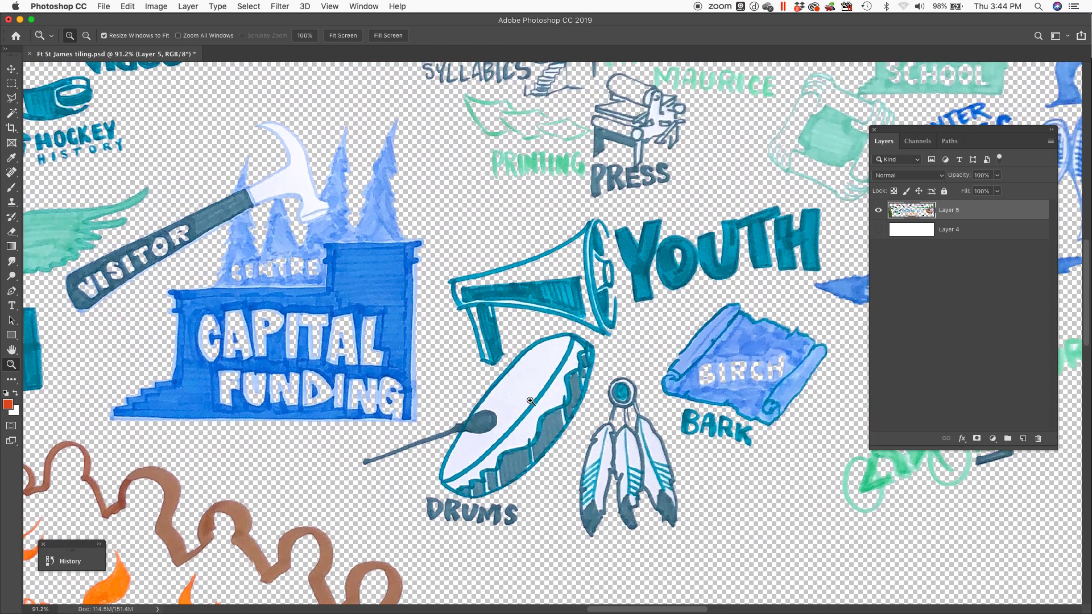
pyautogui.moveTo(540, 369); pyautogui.dragTo(785, 423)
pyautogui.moveTo(536, 236); pyautogui.dragTo(608, 311)
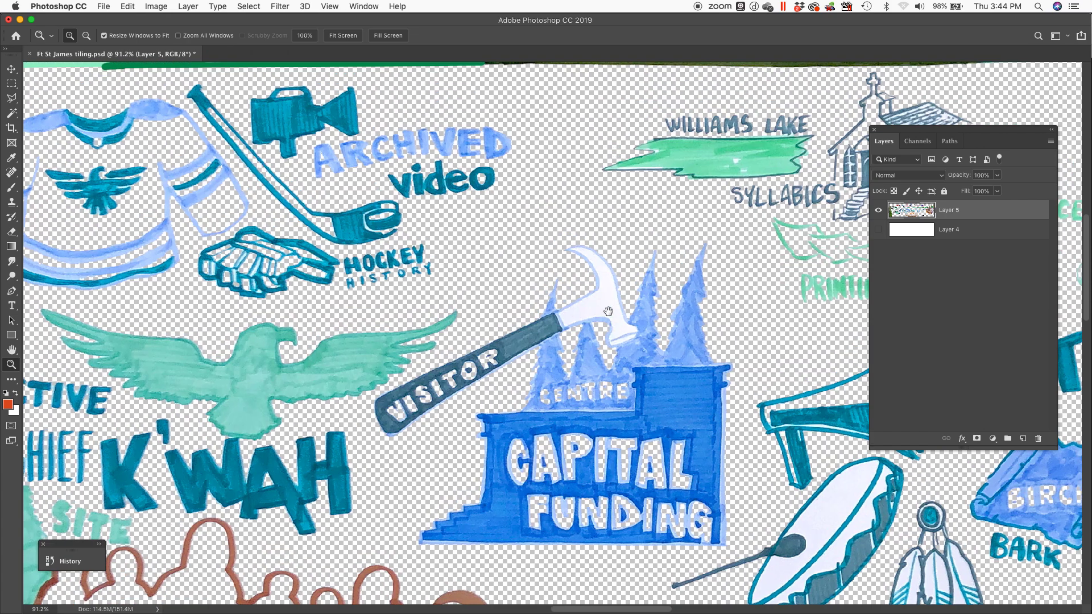
# Compare the drawings with and without the white background by toggling Layer 4, leaving the layer shown
pyautogui.click(879, 230)
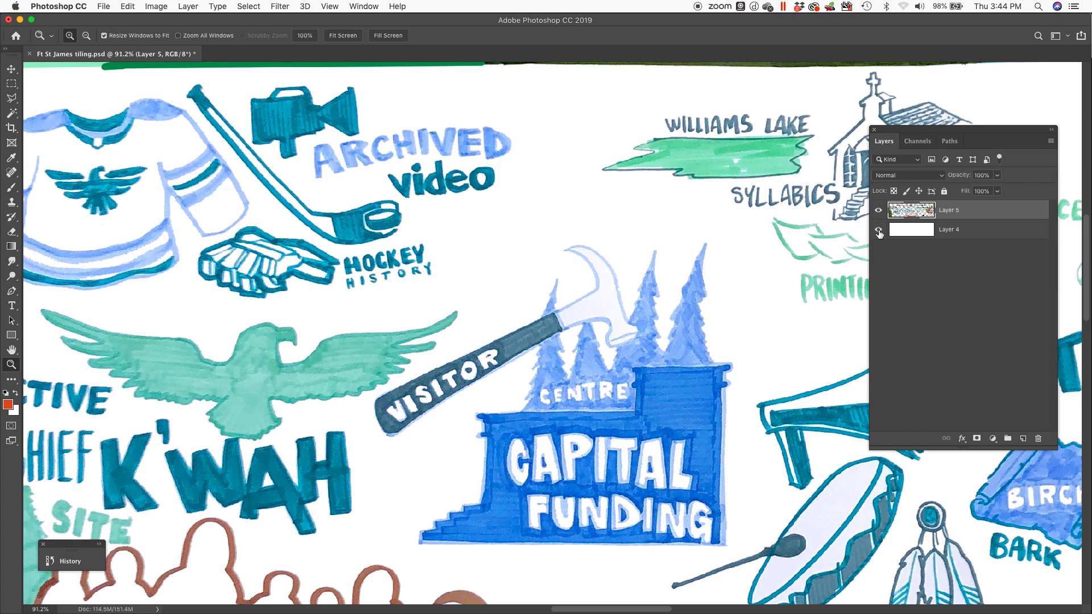
pyautogui.click(878, 230)
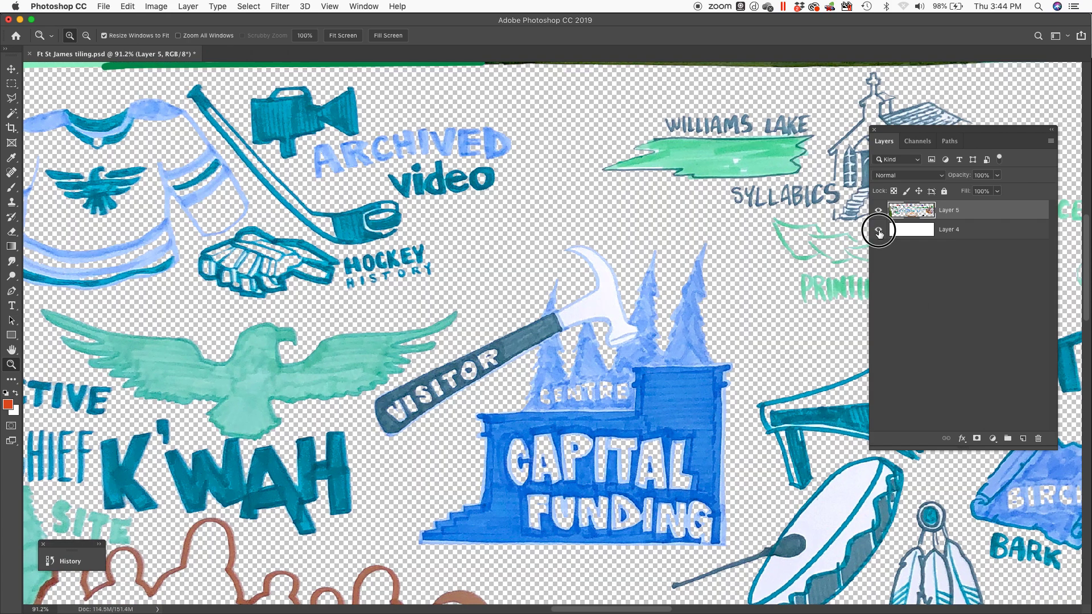
pyautogui.click(879, 231)
pyautogui.click(878, 230)
pyautogui.click(878, 230)
pyautogui.click(878, 230)
pyautogui.click(879, 230)
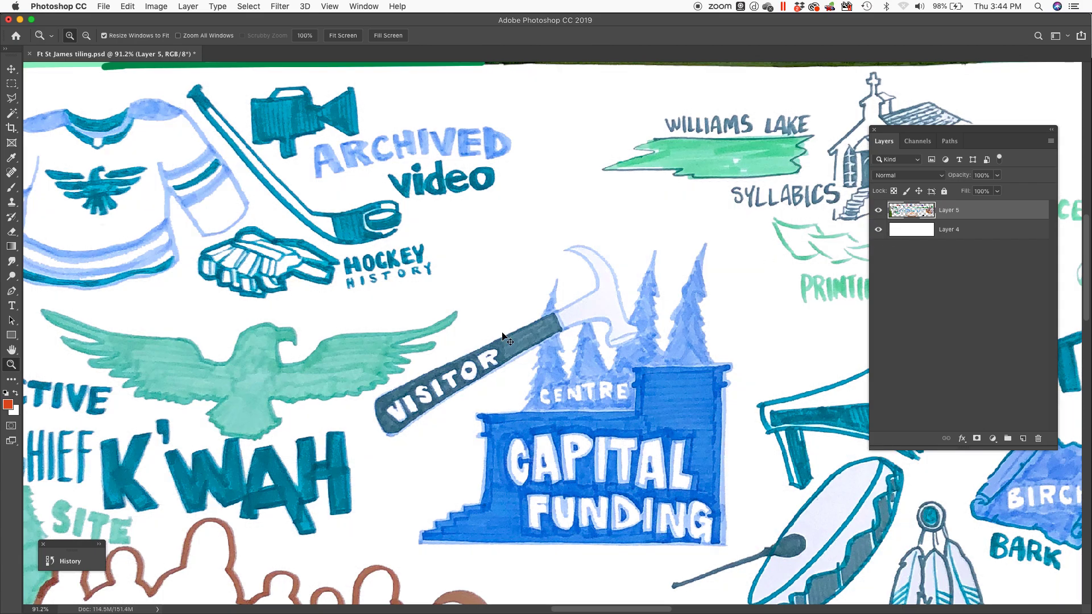
# Review the whole banner on its white background at 12.5% zoom with the layer list cleared out of the way
pyautogui.press('super+0')
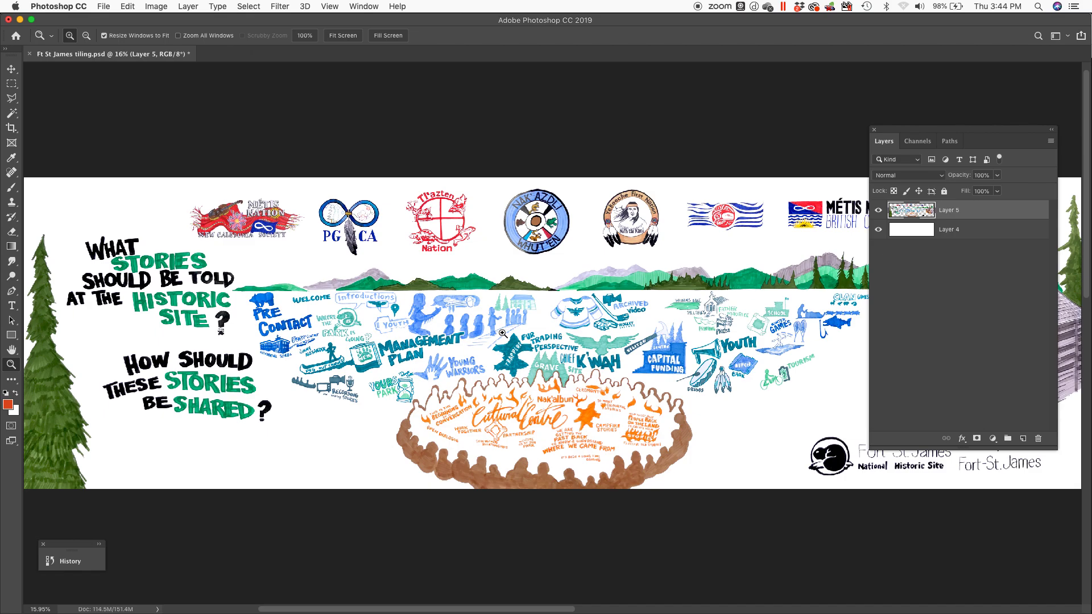
pyautogui.press('super+minus')
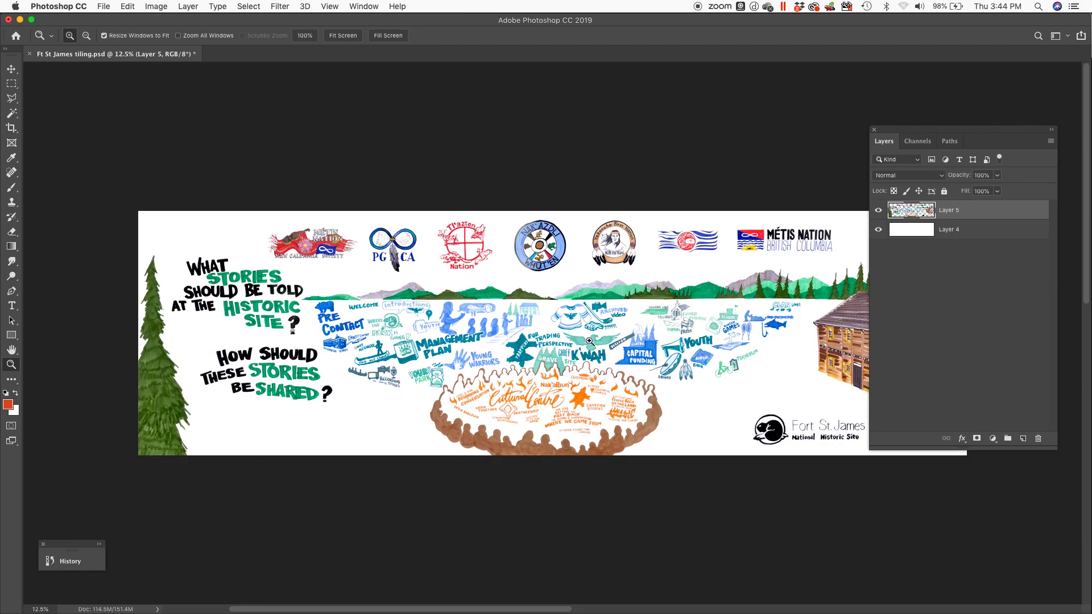
pyautogui.moveTo(974, 135); pyautogui.dragTo(108, 218)
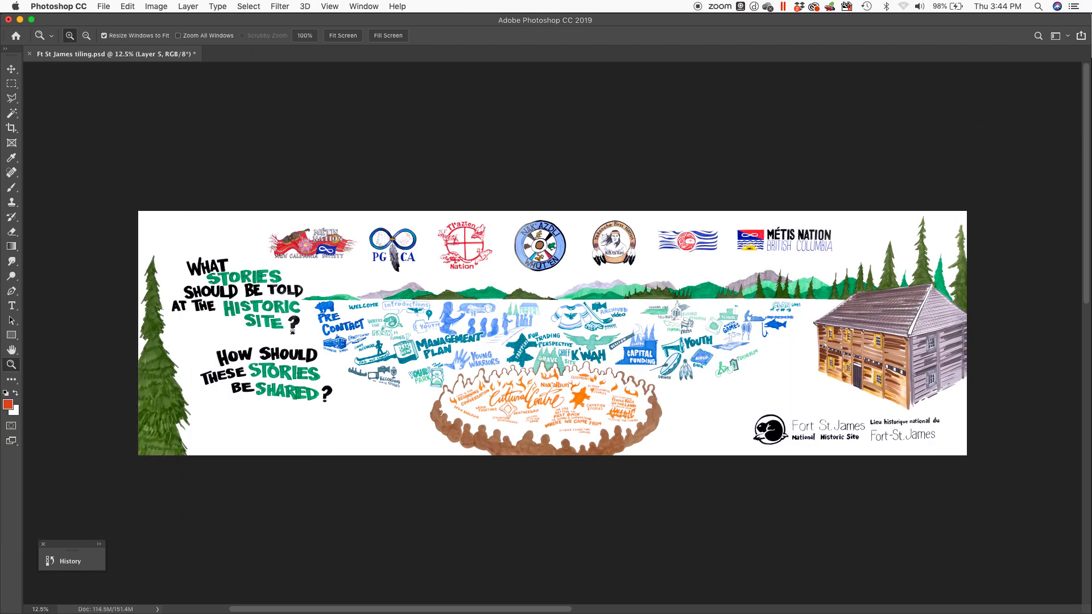